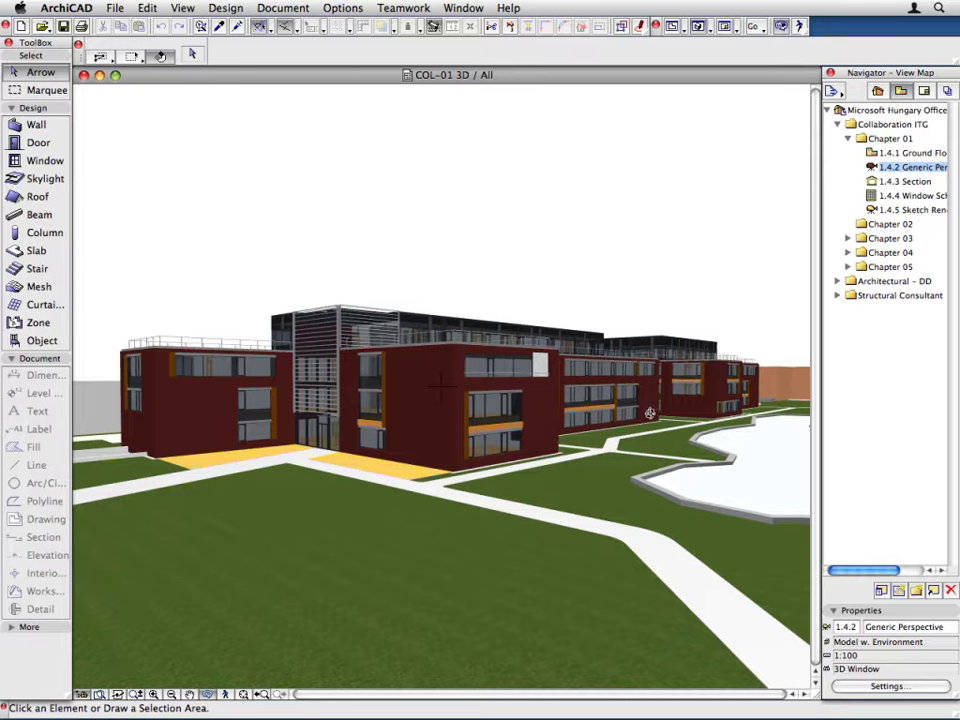
- Orbit the COL-01 building in the 3D window to see it from another side
{"action": "left_click_drag", "start_coordinate": [651, 413], "coordinate": [154, 532]}
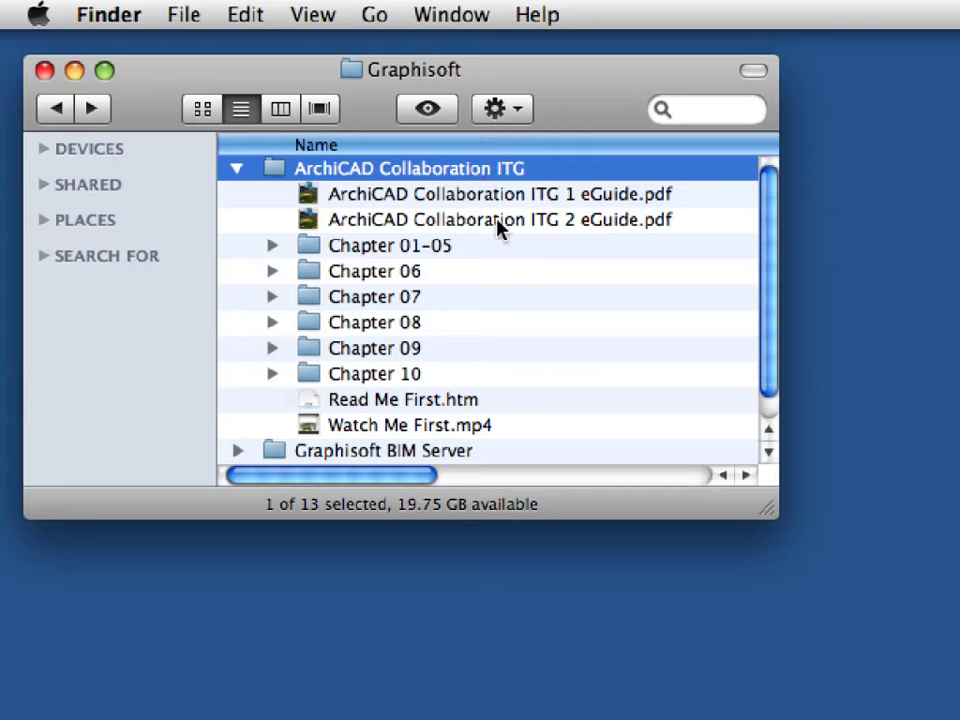
- Browse the Chapter 01-05 through Chapter 10 folders of the Collaboration training files
{"action": "left_click", "coordinate": [505, 250]}
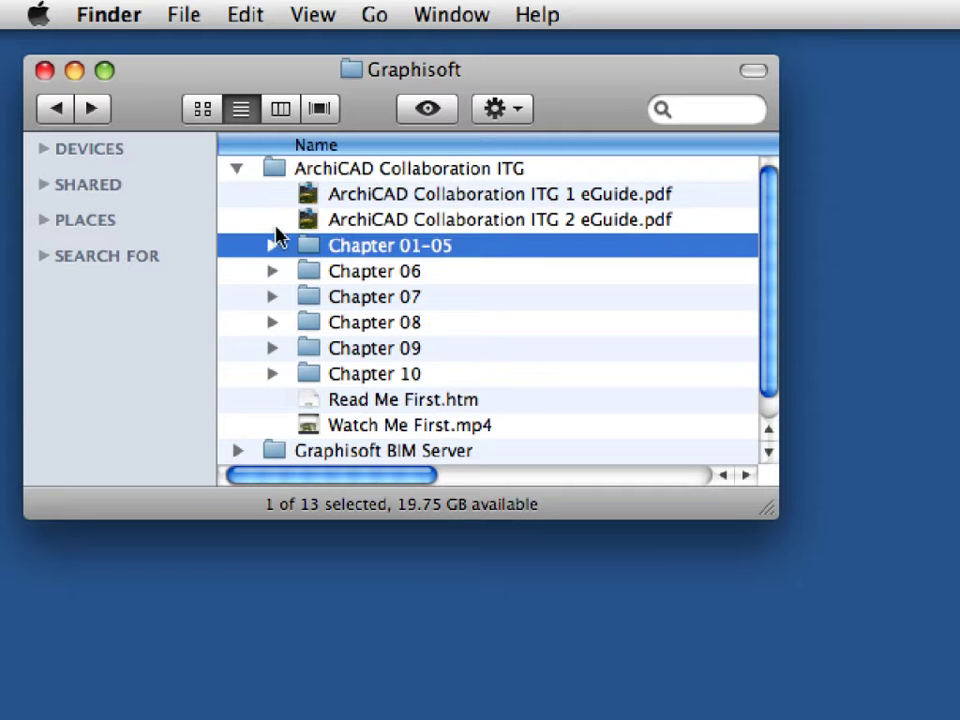
{"action": "left_click", "coordinate": [454, 274]}
{"action": "left_click", "coordinate": [454, 300]}
{"action": "left_click", "coordinate": [455, 322]}
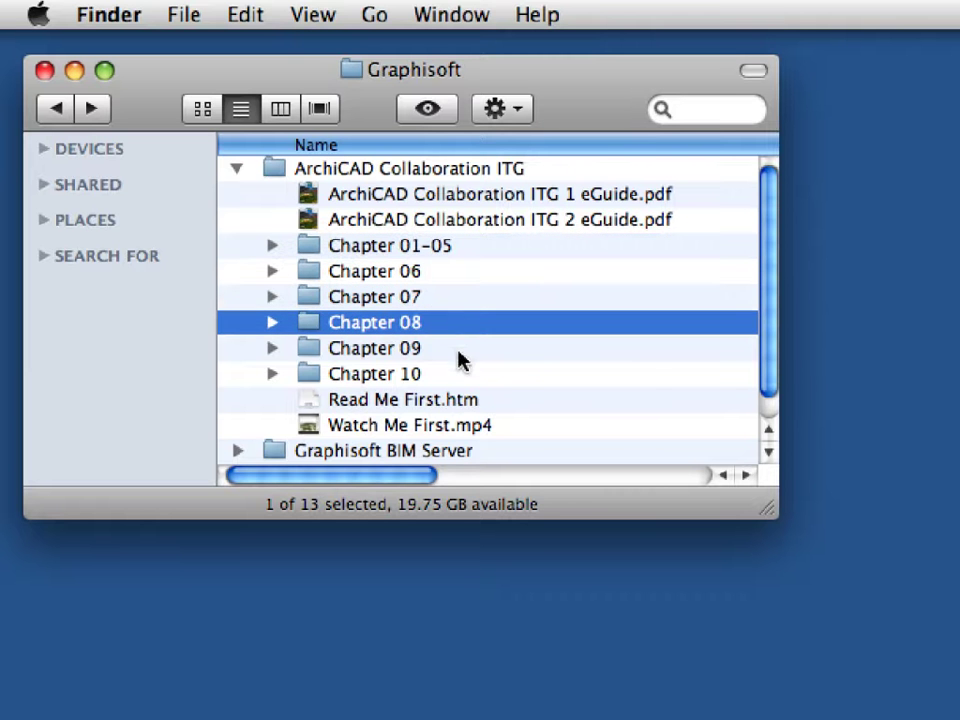
{"action": "left_click", "coordinate": [460, 350]}
{"action": "left_click", "coordinate": [463, 374]}
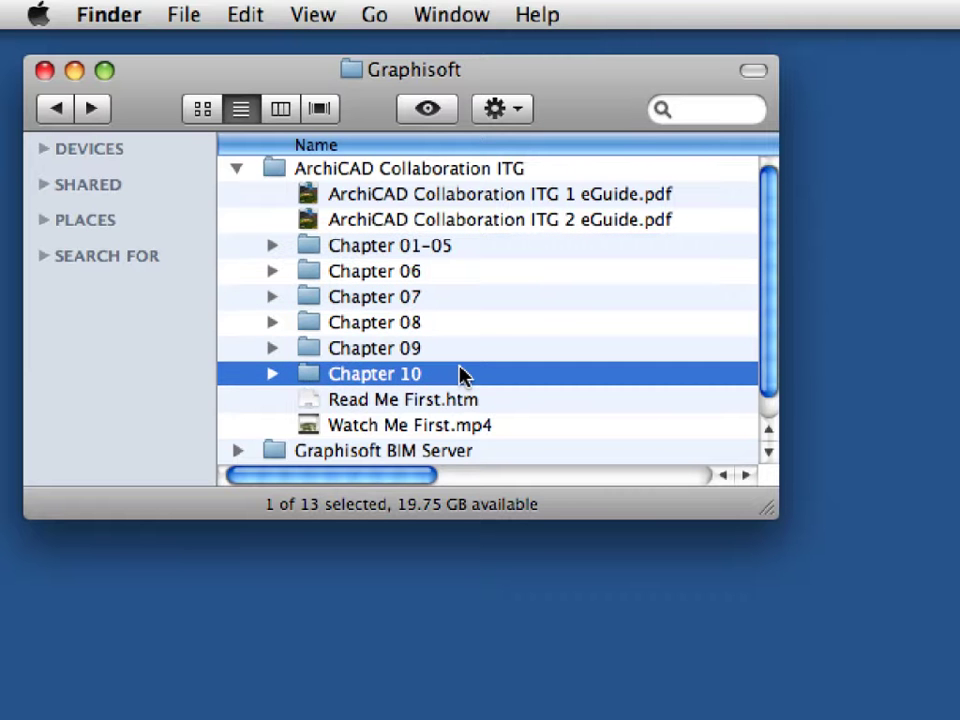
{"action": "left_click", "coordinate": [504, 247]}
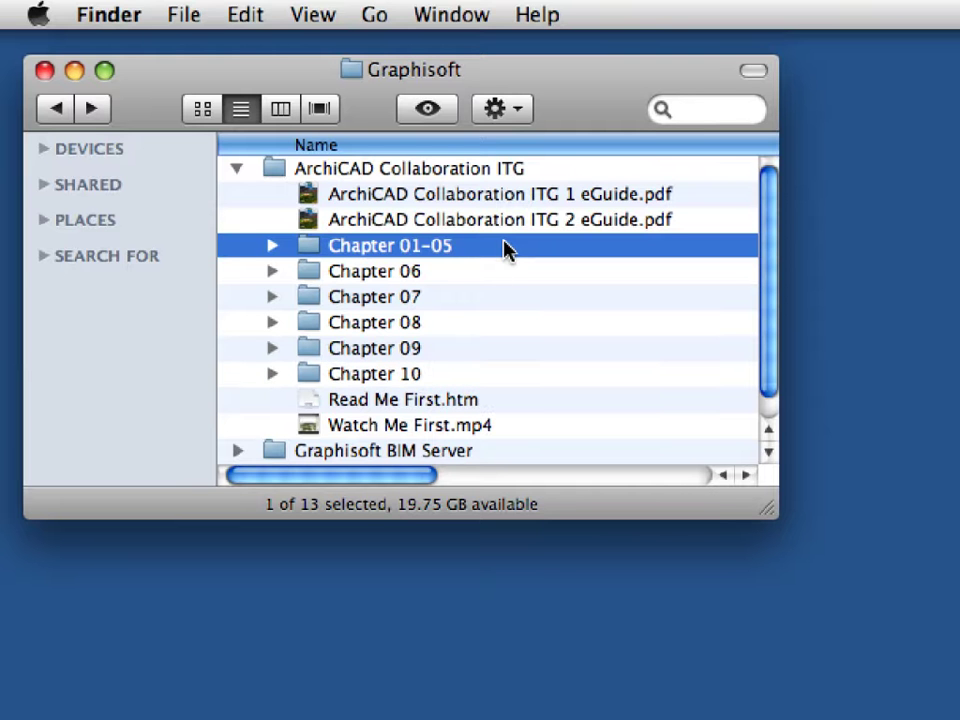
- Open ArchiCAD Collaboration ITG 1 eGuide.pdf in Acrobat
{"action": "left_click", "coordinate": [559, 226]}
{"action": "left_click", "coordinate": [632, 198]}
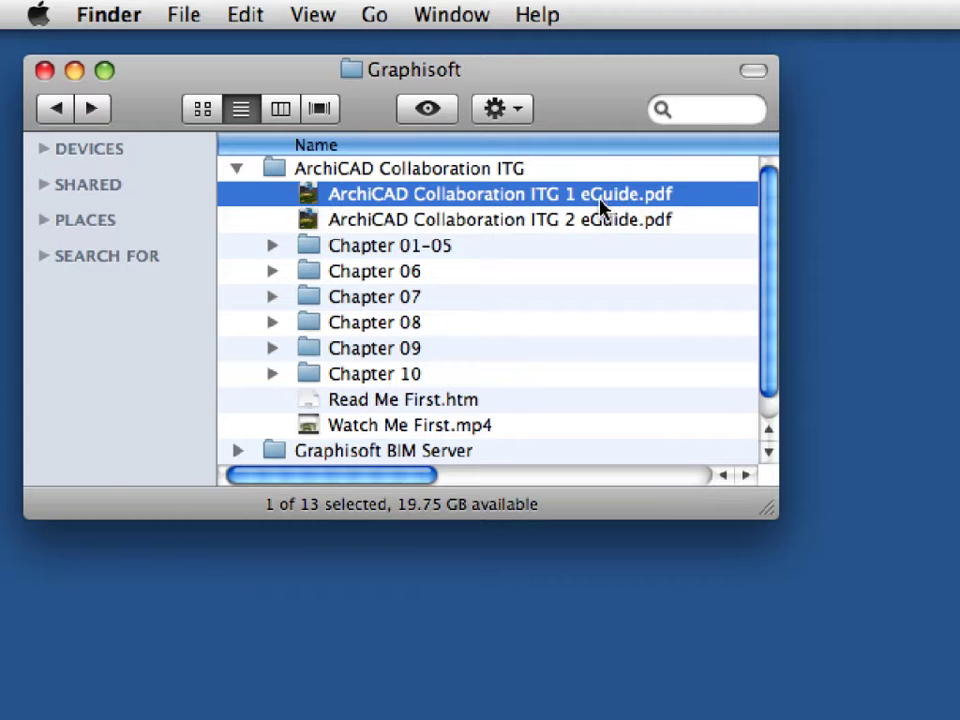
{"action": "right_click", "coordinate": [699, 205]}
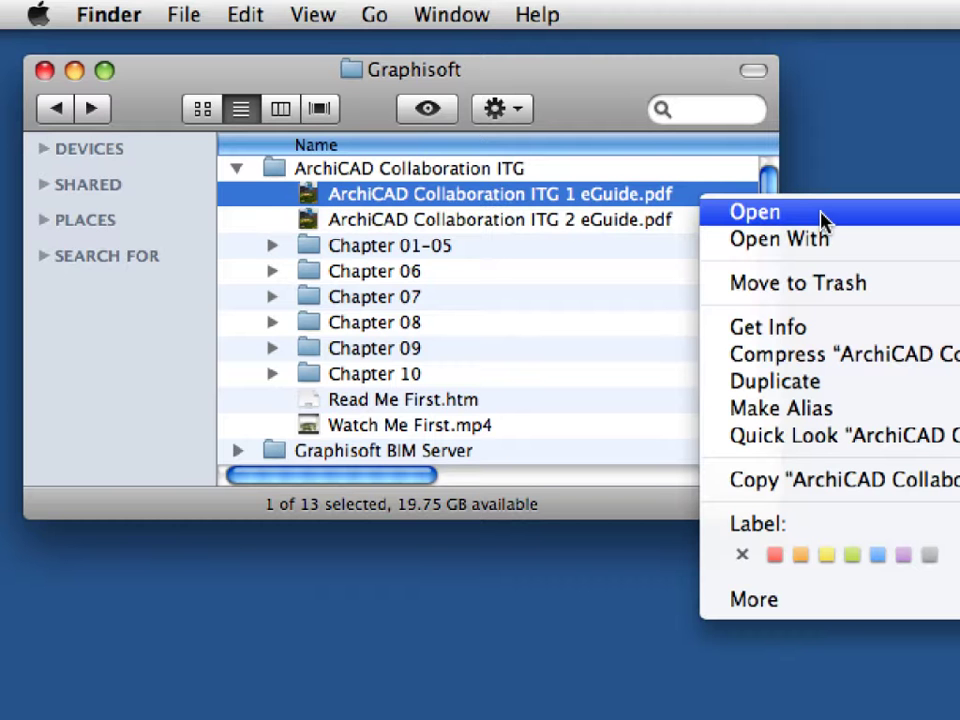
{"action": "left_click", "coordinate": [755, 212]}
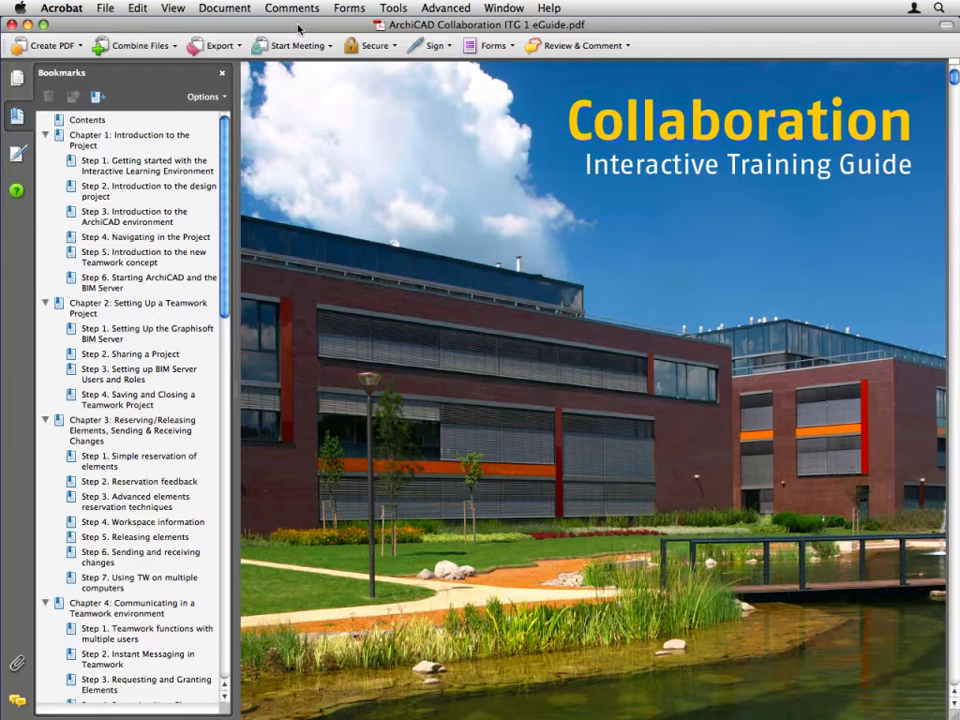
- Jump through the Chapter 1 to Chapter 4 bookmarks of the eGuide
{"action": "left_click", "coordinate": [145, 136]}
{"action": "left_click", "coordinate": [124, 307]}
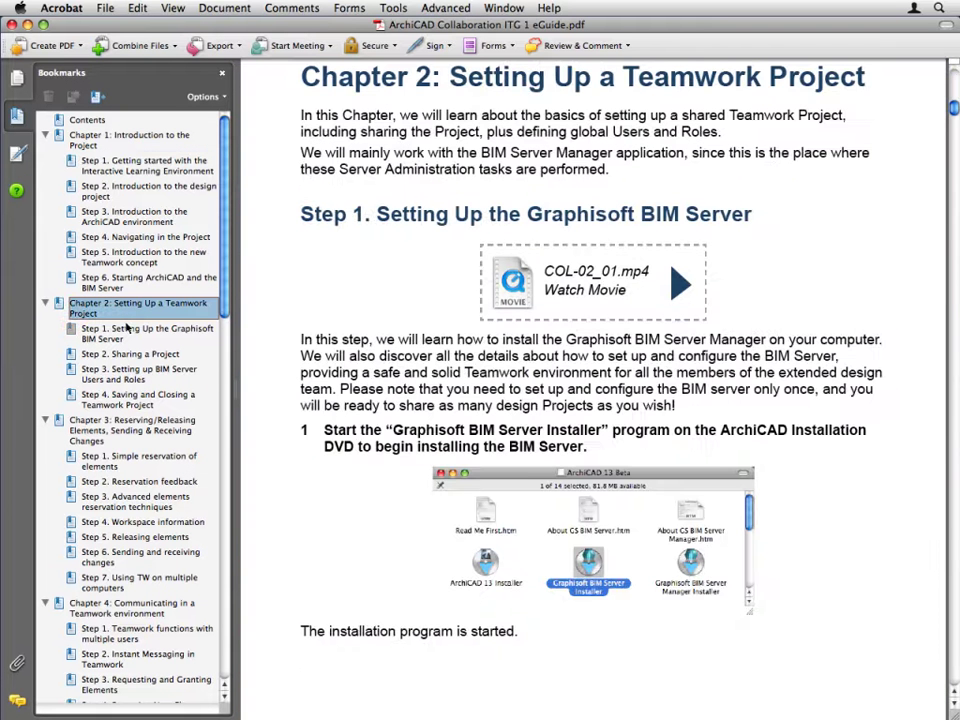
{"action": "left_click", "coordinate": [128, 428]}
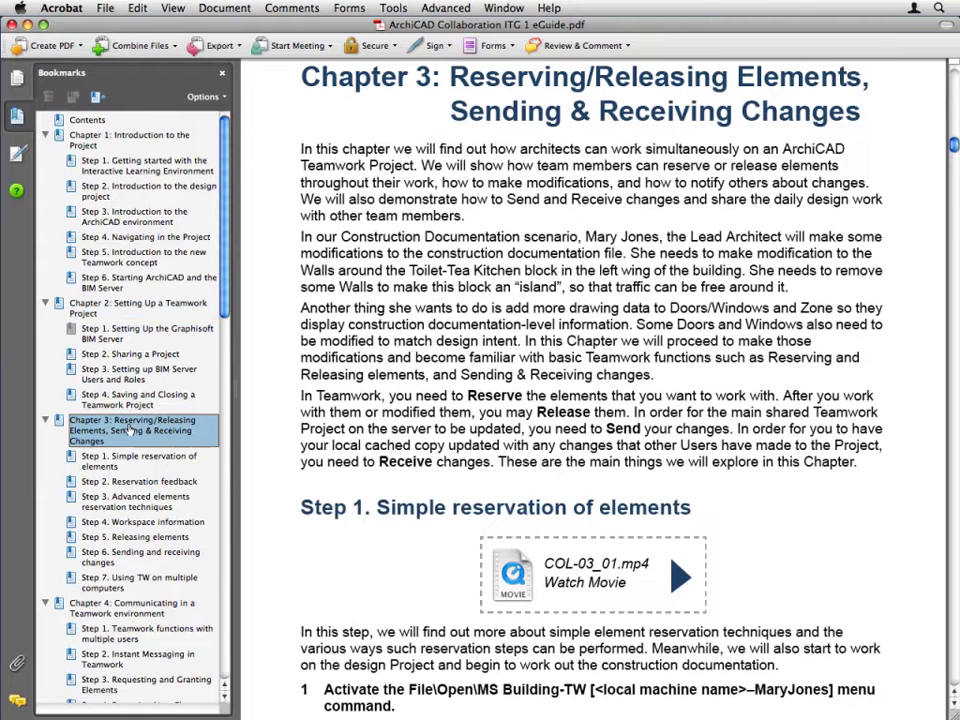
{"action": "left_click", "coordinate": [132, 608]}
- Go to Chapter 5 and play the COL-05_01.mp4 movie, allowing it in the Security Warning
{"action": "scroll", "coordinate": [132, 525], "scroll_direction": "down", "scroll_amount": 2}
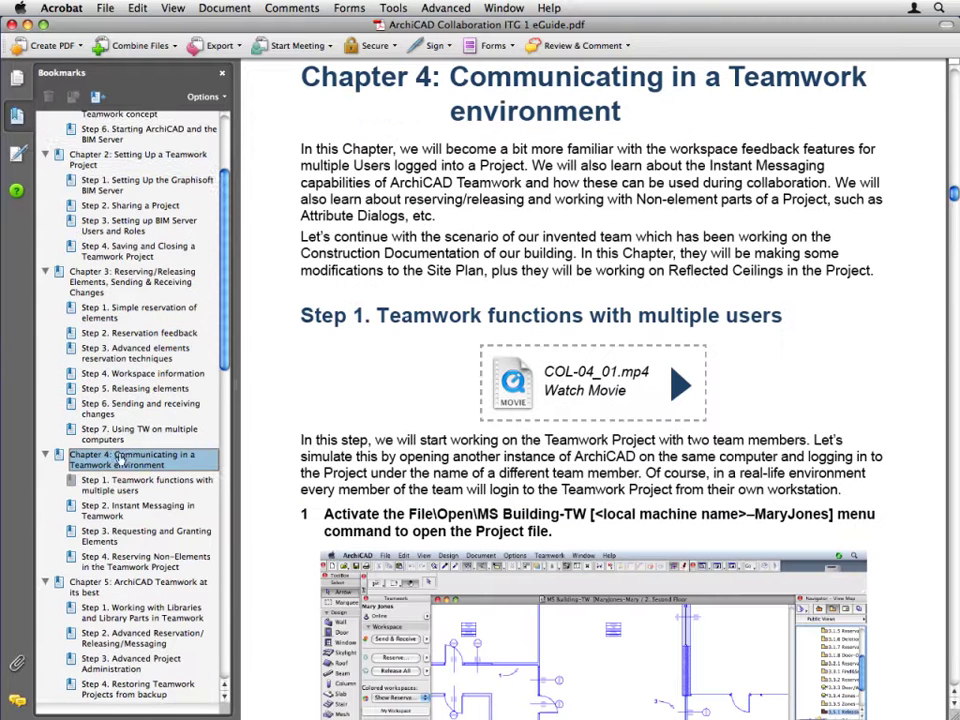
{"action": "scroll", "coordinate": [218, 398], "scroll_direction": "down", "scroll_amount": 3}
{"action": "scroll", "coordinate": [216, 420], "scroll_direction": "down", "scroll_amount": 5}
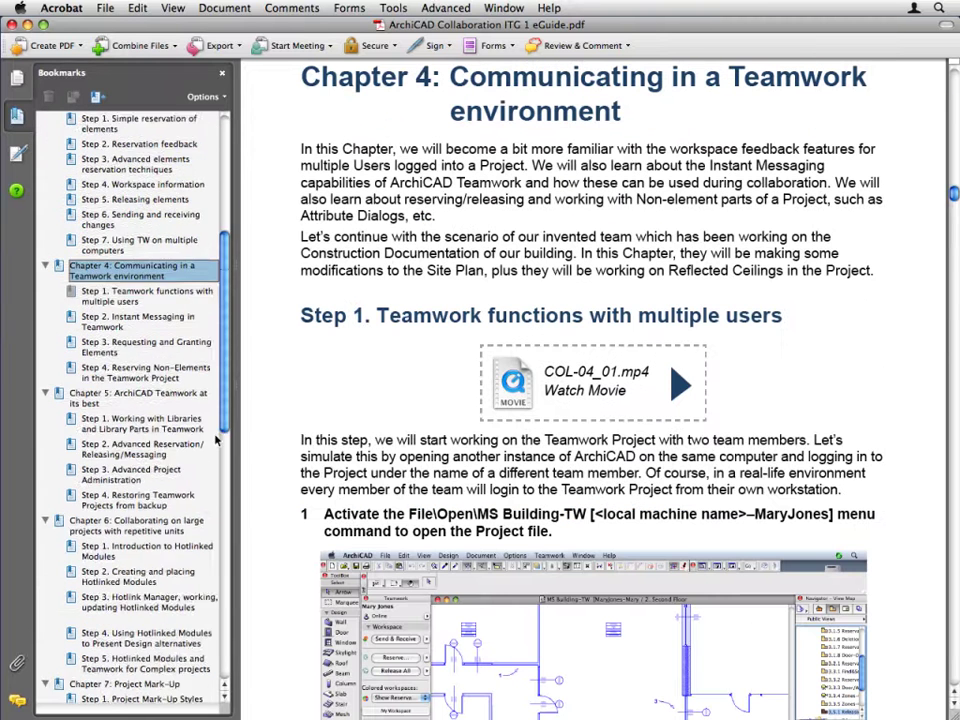
{"action": "left_click", "coordinate": [118, 250]}
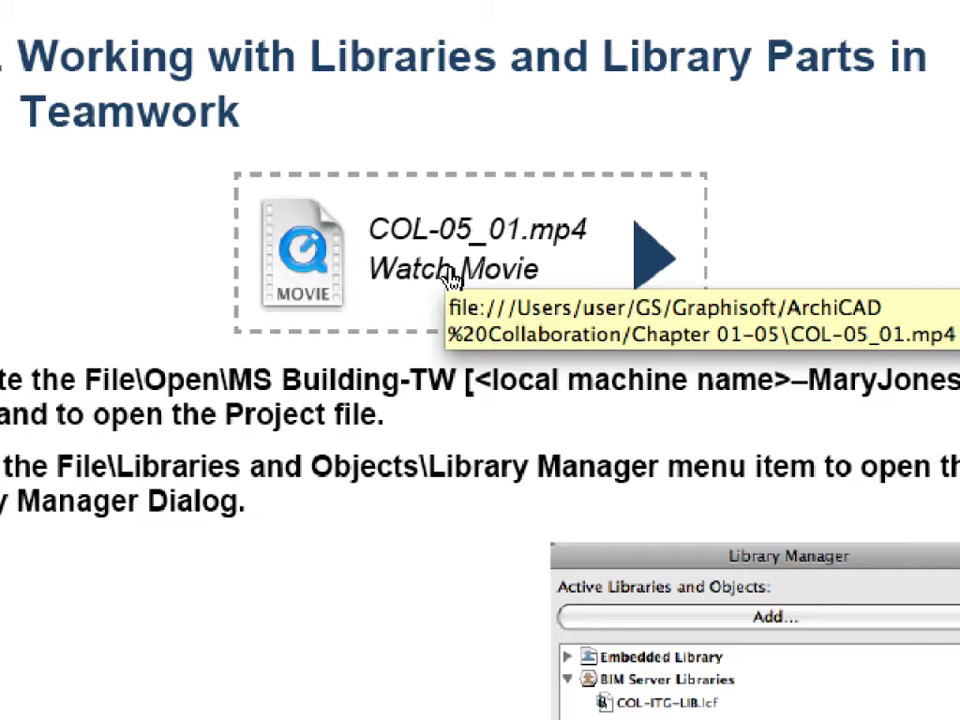
{"action": "left_click", "coordinate": [584, 300]}
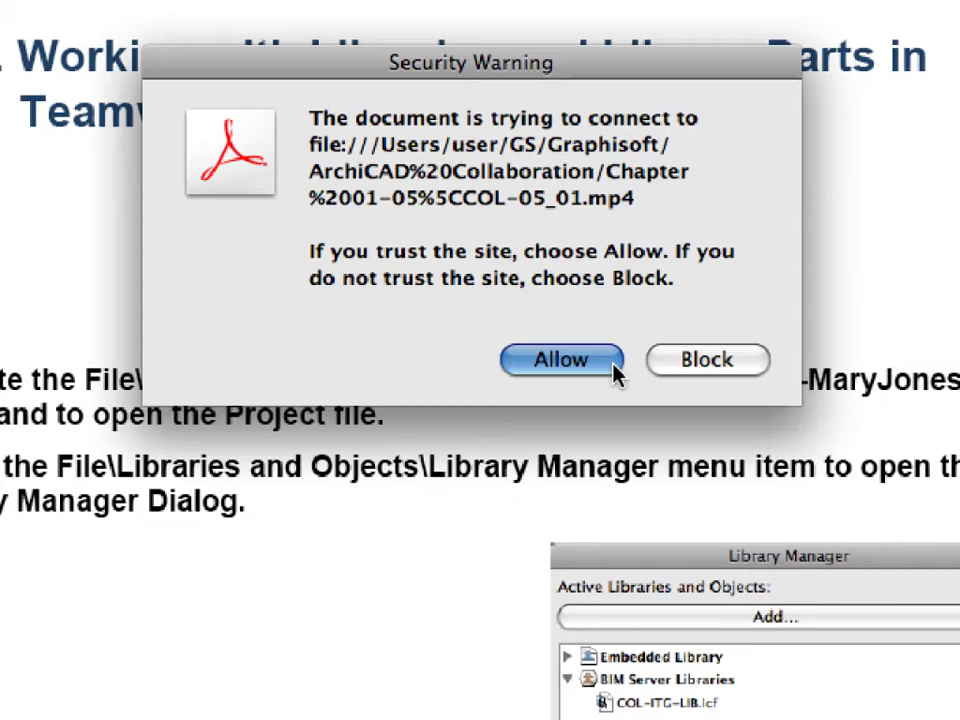
{"action": "left_click", "coordinate": [615, 371]}
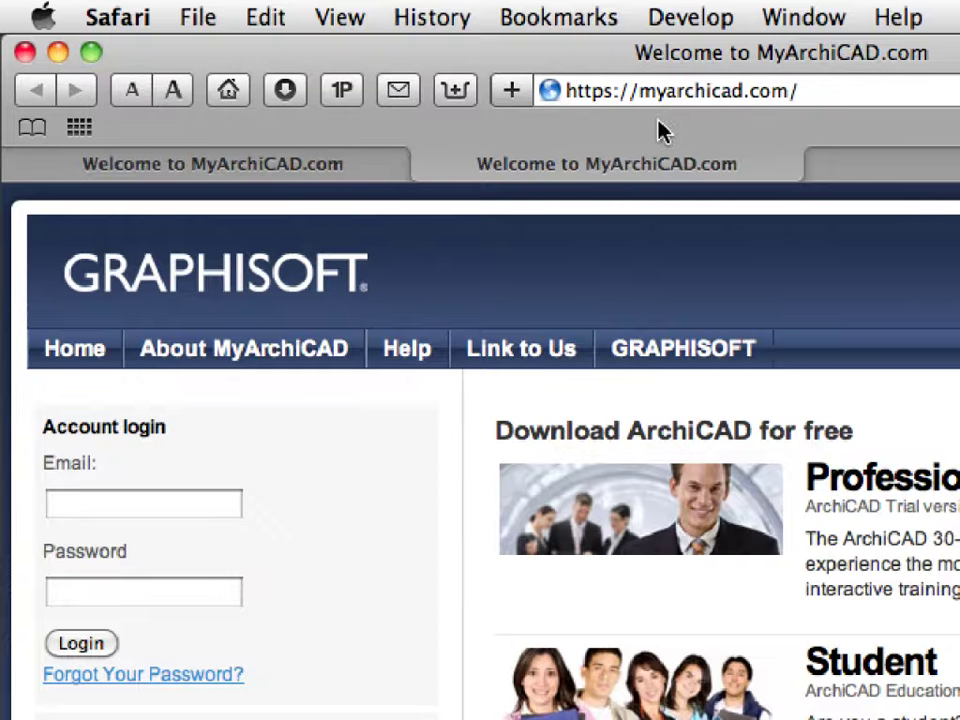
- Highlight the MyArchiCAD.com address and register for the Teacher, School, then Professional trial versions
{"action": "left_click_drag", "start_coordinate": [803, 105], "coordinate": [603, 100]}
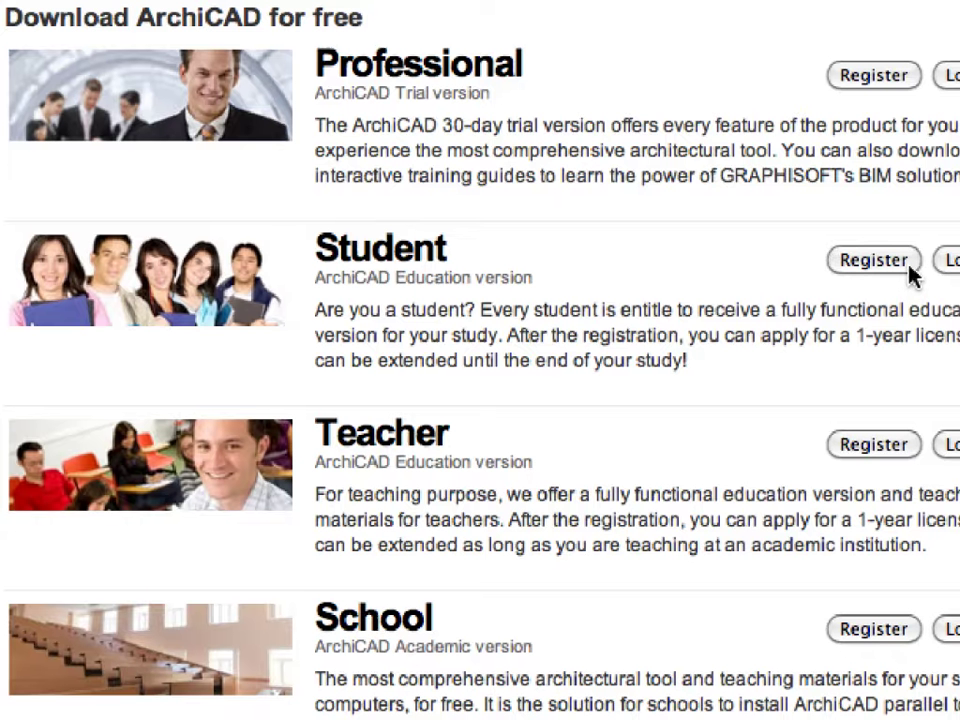
{"action": "left_click", "coordinate": [872, 445]}
{"action": "left_click", "coordinate": [905, 632]}
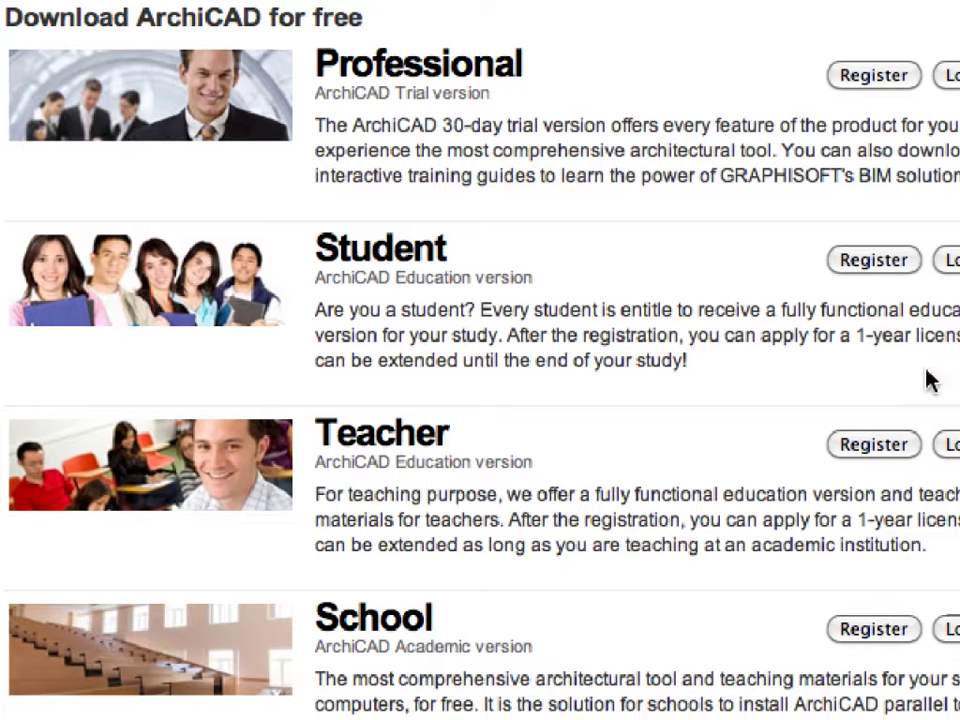
{"action": "left_click", "coordinate": [908, 80]}
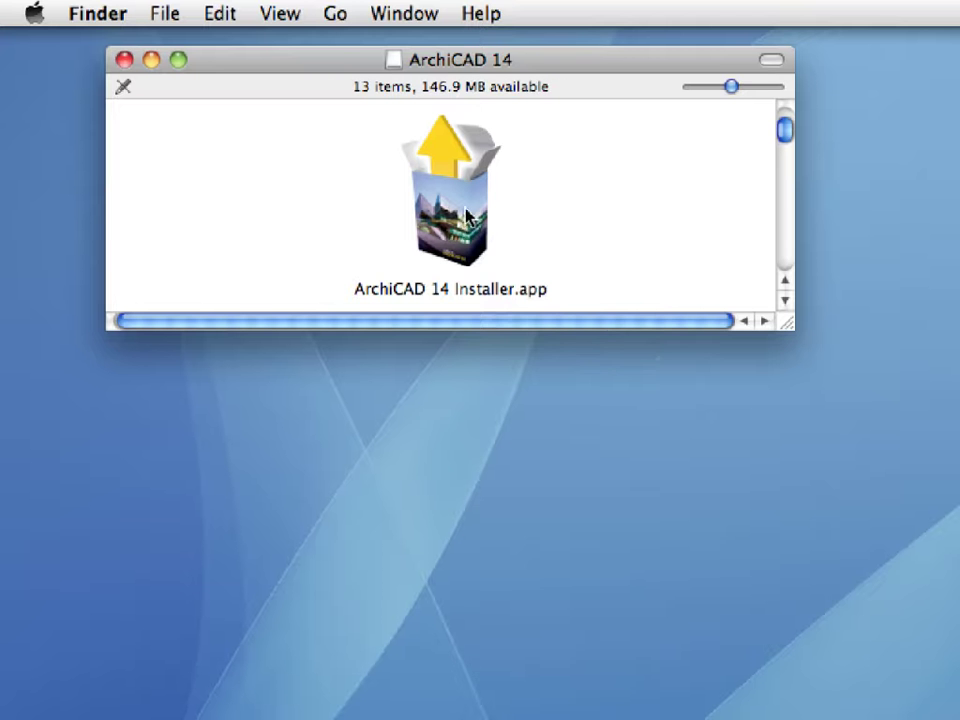
- Run the ArchiCAD 14 Installer, accept the license, and finish keeping desktop, Dock and update options
{"action": "right_click", "coordinate": [468, 206]}
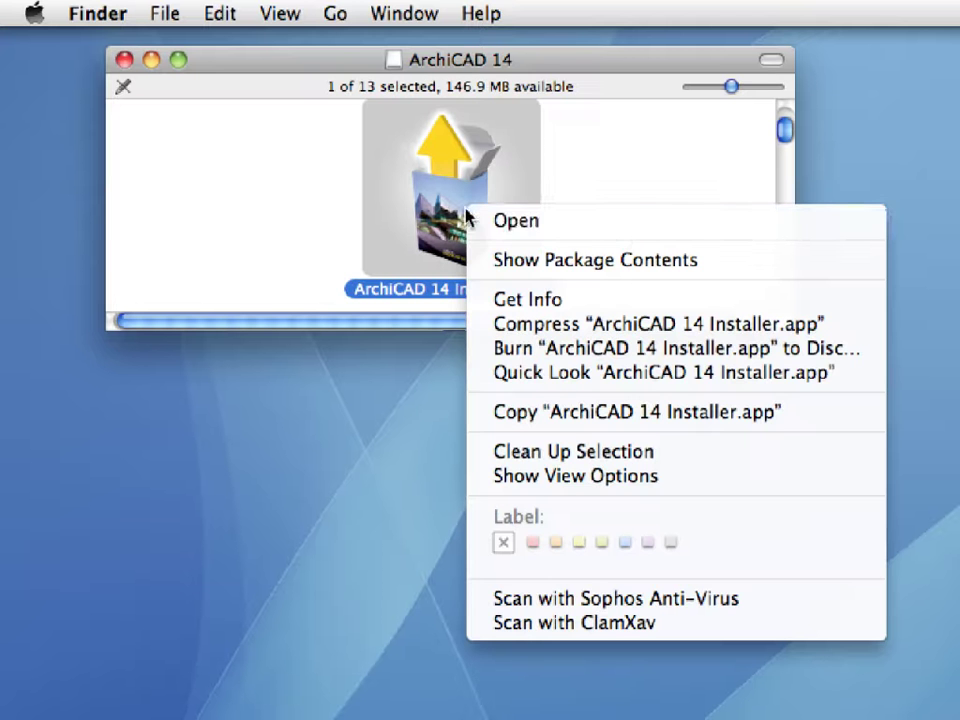
{"action": "left_click", "coordinate": [622, 232]}
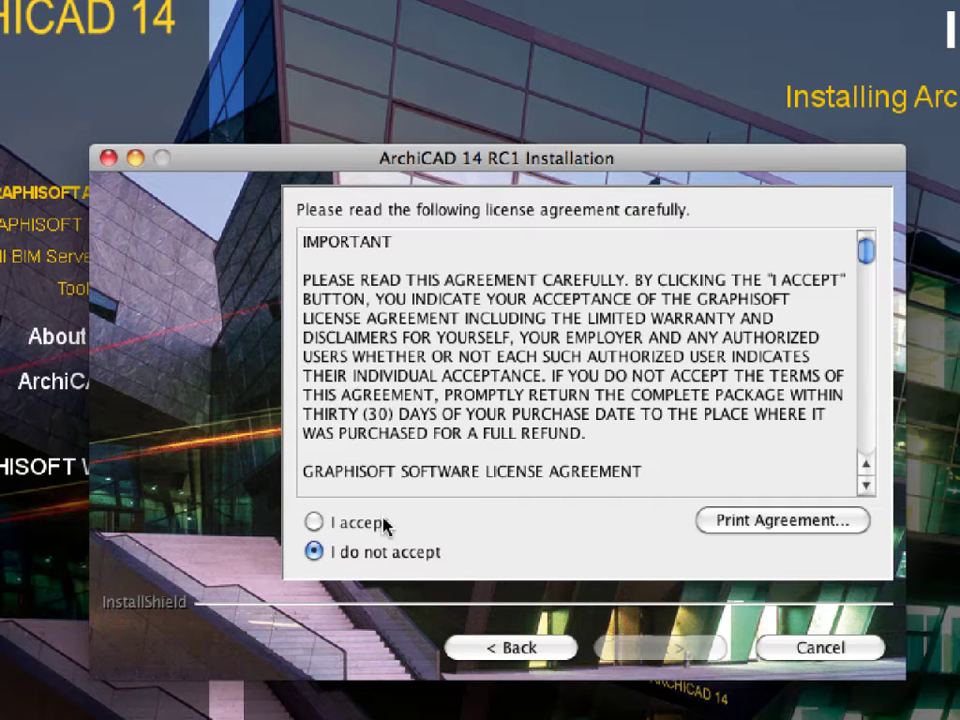
{"action": "left_click", "coordinate": [384, 524]}
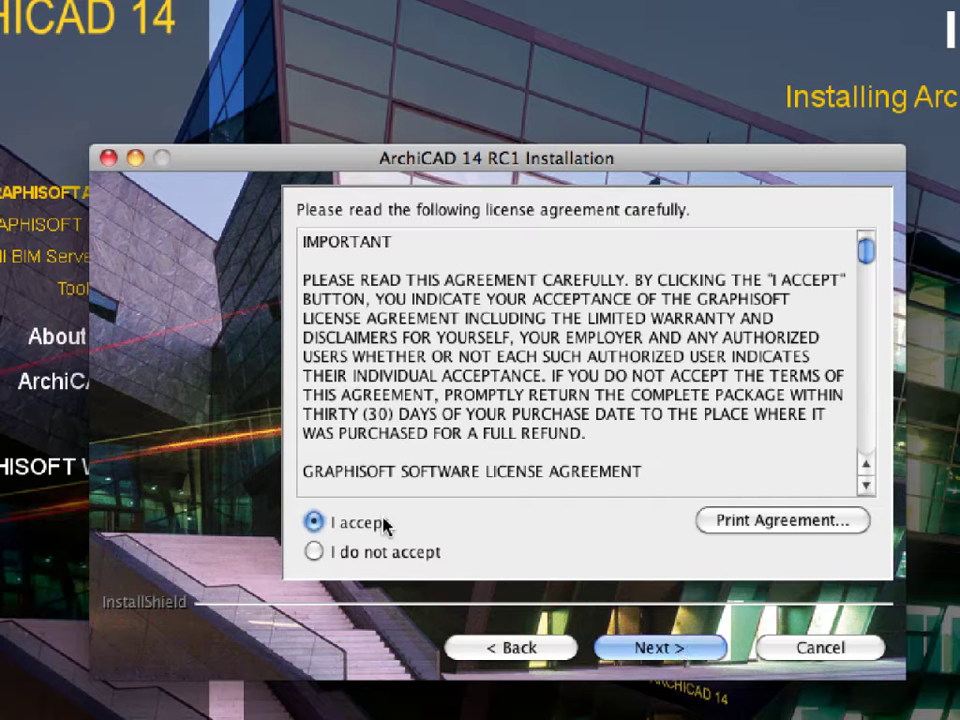
{"action": "left_click", "coordinate": [705, 656]}
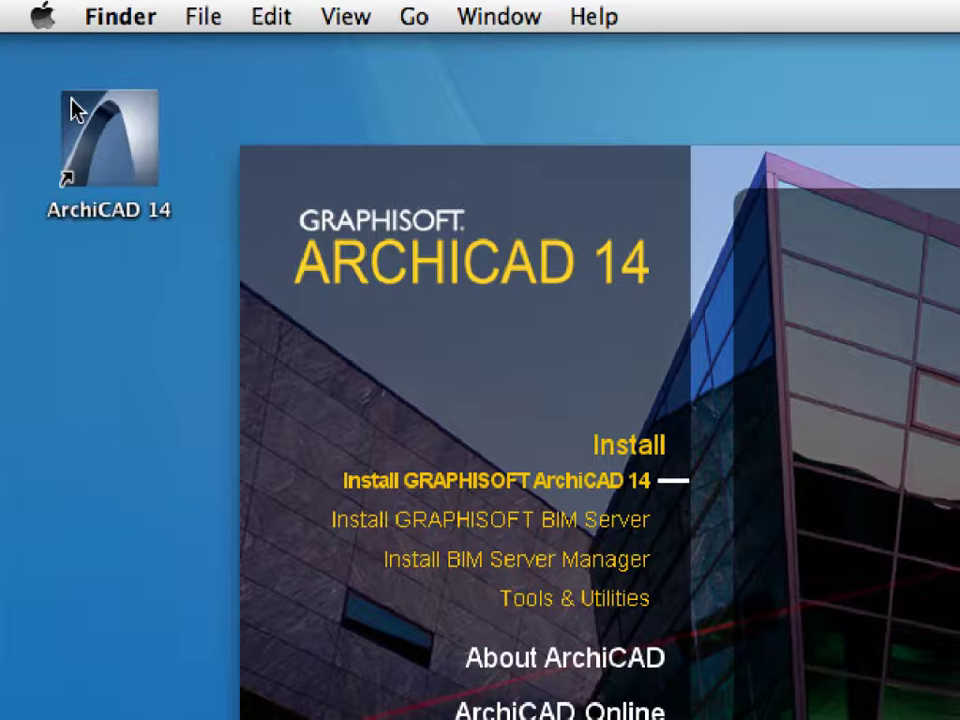
{"action": "left_click", "coordinate": [128, 153]}
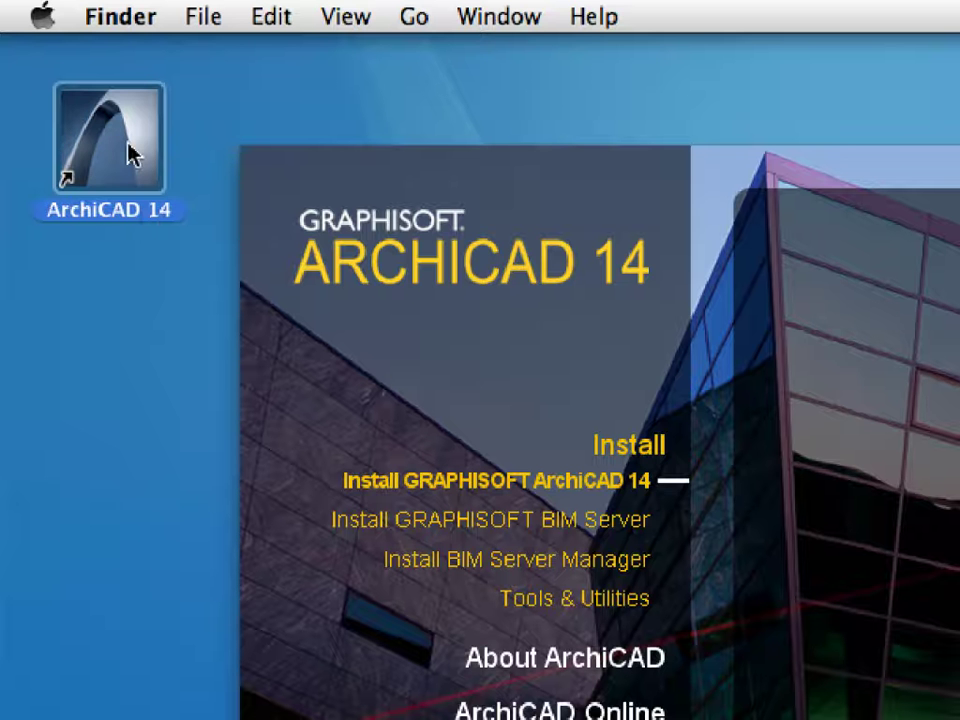
- Start ArchiCAD 14 with the Standard Profile 14 work environment, set to open an existing project
{"action": "right_click", "coordinate": [144, 216]}
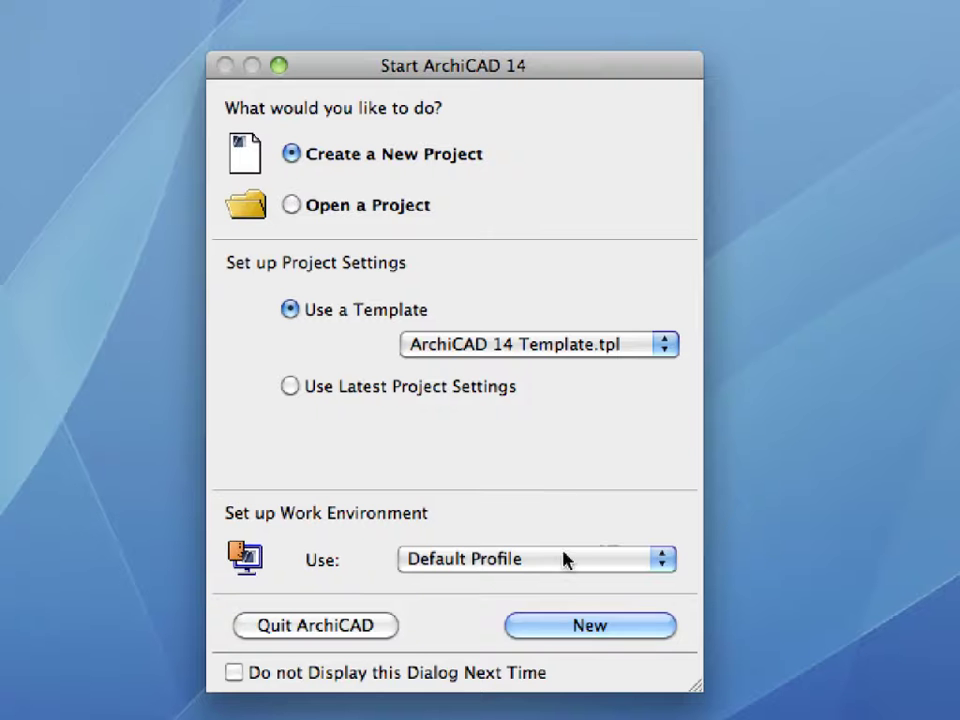
{"action": "left_click", "coordinate": [564, 561]}
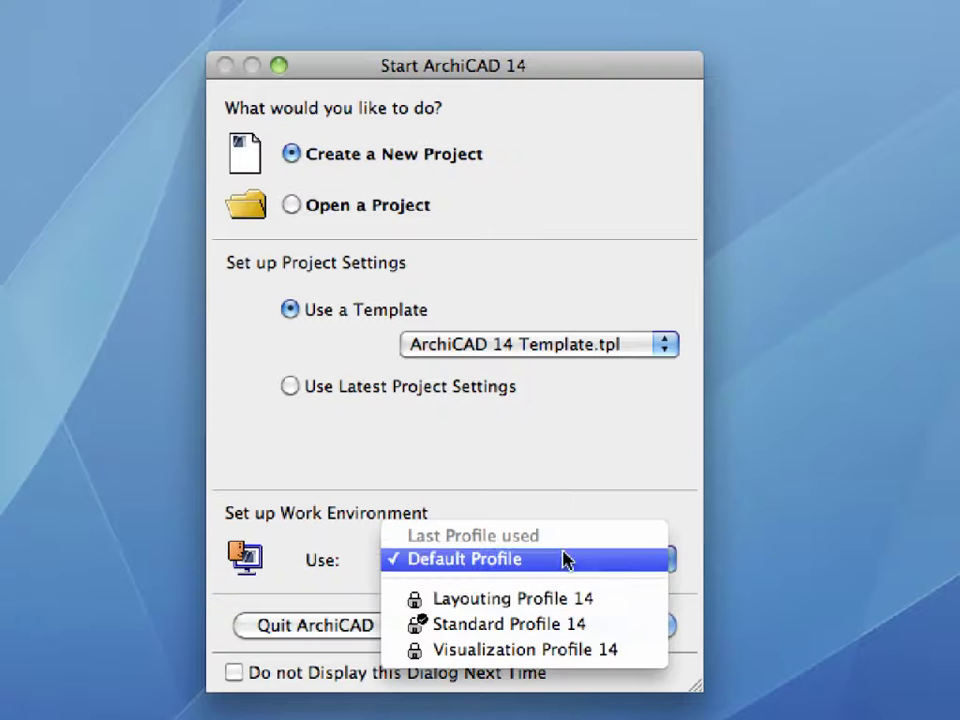
{"action": "left_click", "coordinate": [645, 626]}
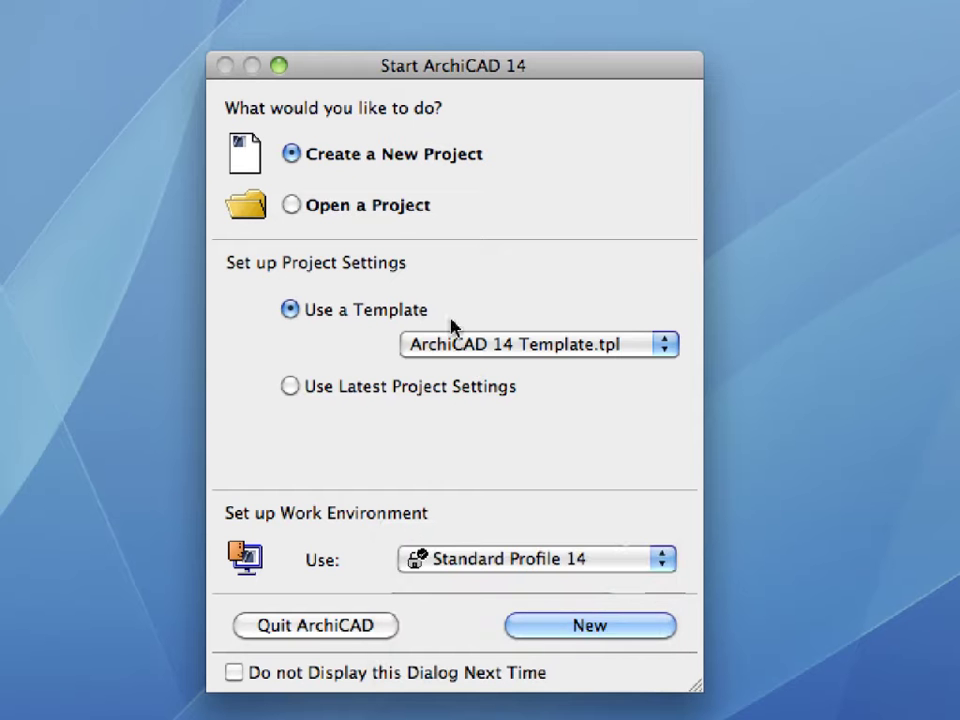
{"action": "left_click", "coordinate": [376, 208]}
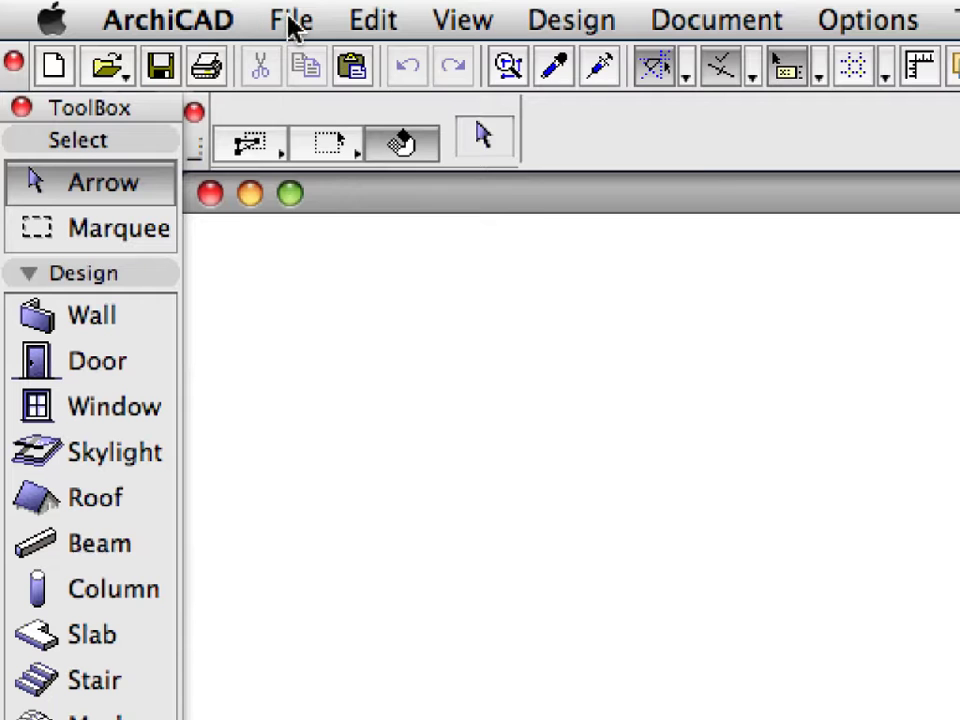
{"action": "left_click", "coordinate": [289, 24]}
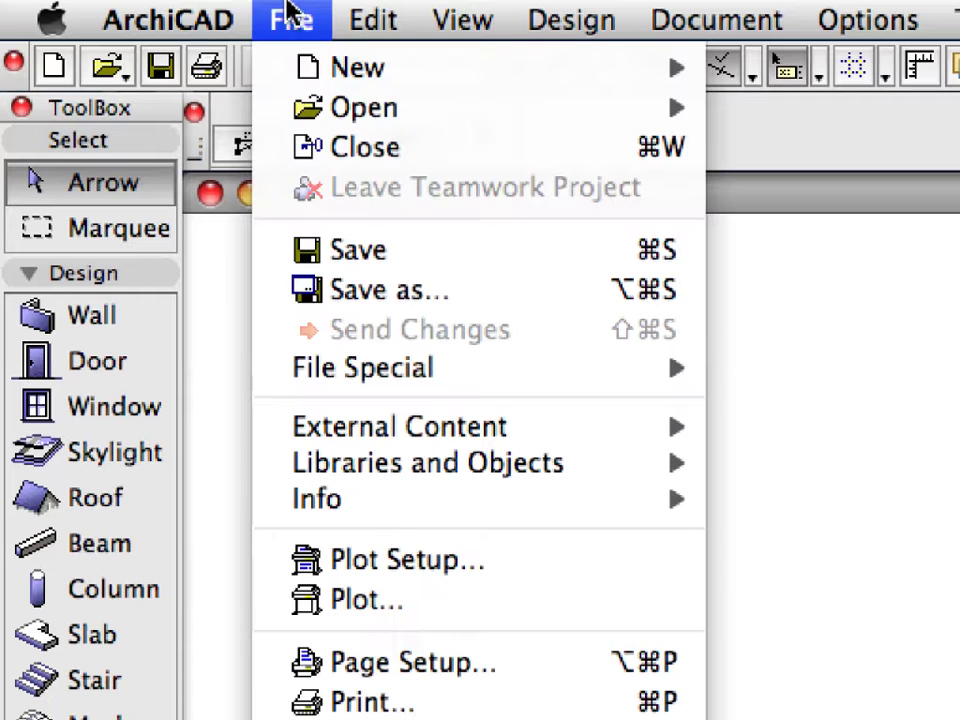
{"action": "mouse_move", "coordinate": [285, 82]}
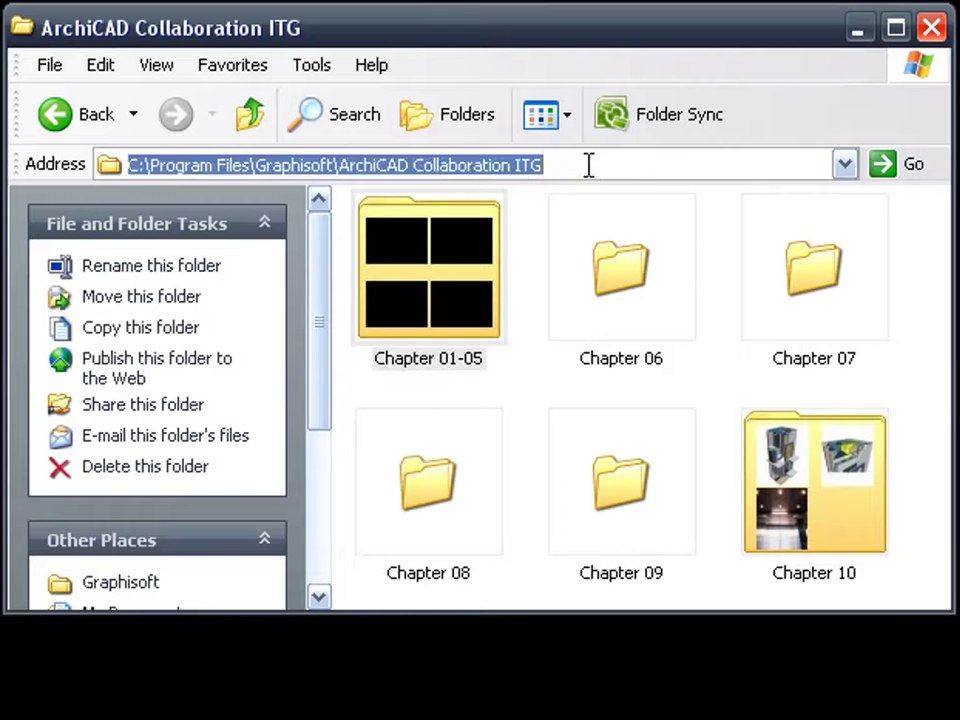
{"action": "left_click_drag", "start_coordinate": [589, 165], "coordinate": [160, 165]}
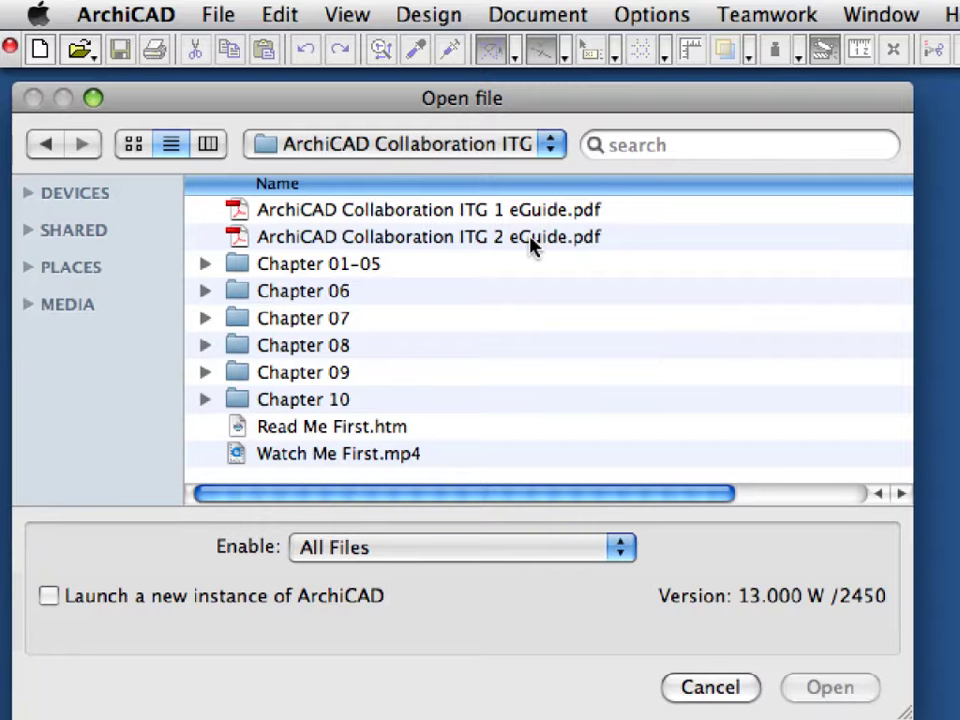
- Browse the Chapter 01-05 through Chapter 10 folders in the Open dialog
{"action": "left_click", "coordinate": [525, 273]}
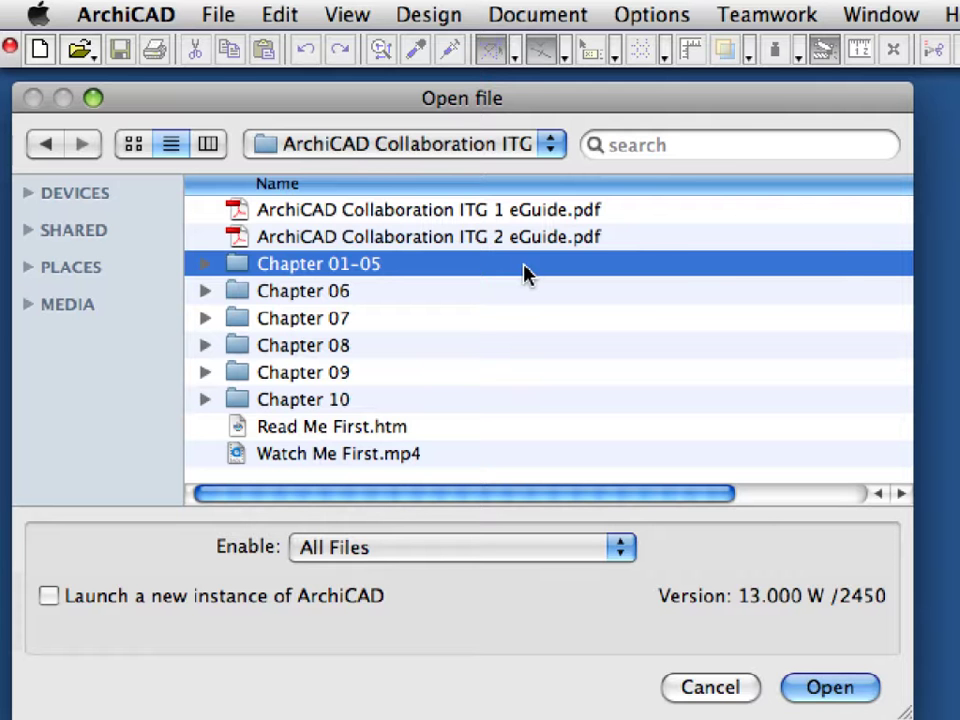
{"action": "left_click", "coordinate": [455, 298]}
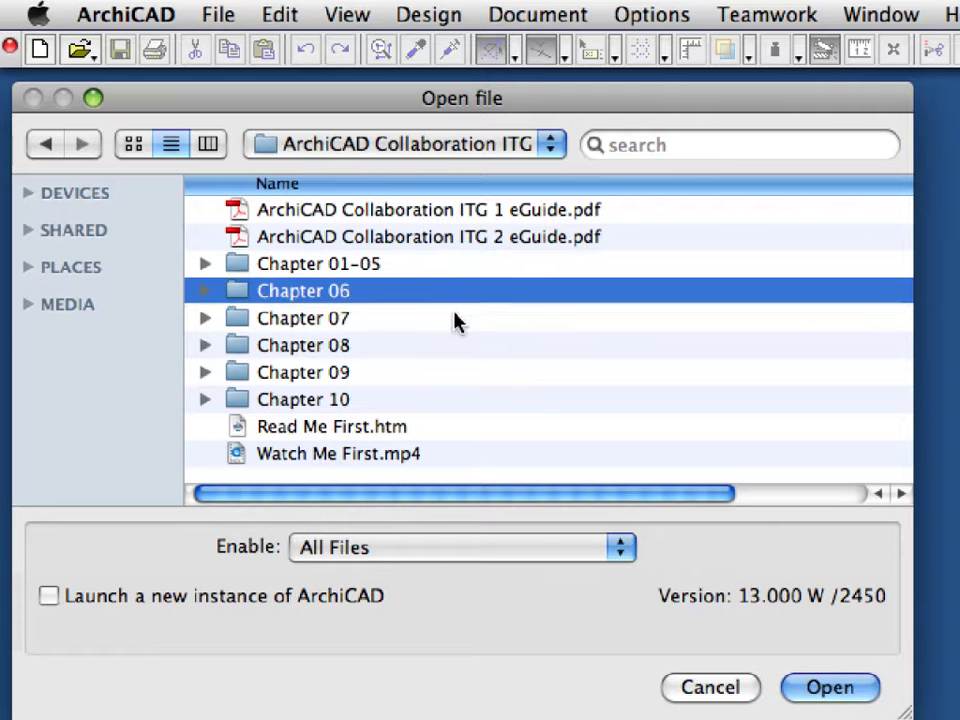
{"action": "left_click", "coordinate": [454, 321]}
{"action": "left_click", "coordinate": [455, 348]}
{"action": "left_click", "coordinate": [451, 376]}
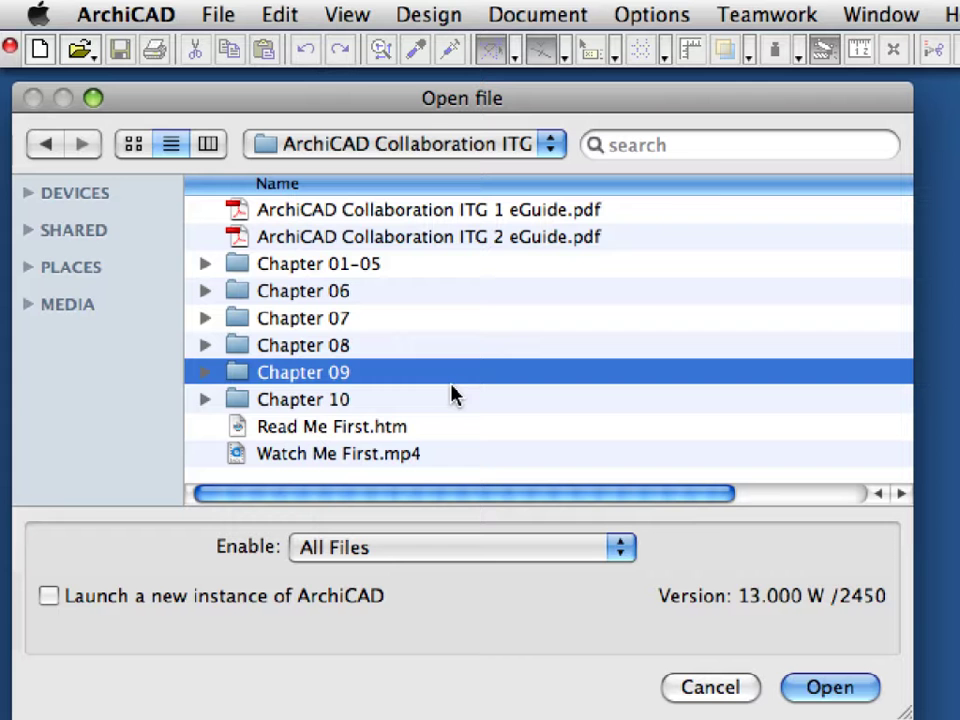
{"action": "left_click", "coordinate": [451, 399]}
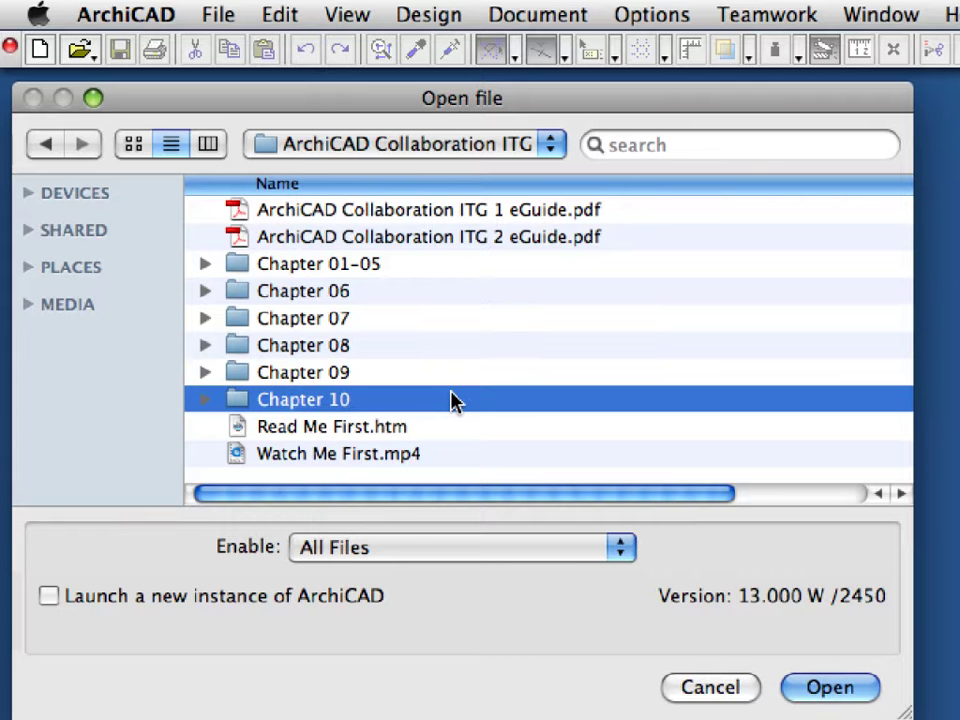
{"action": "left_click", "coordinate": [451, 267]}
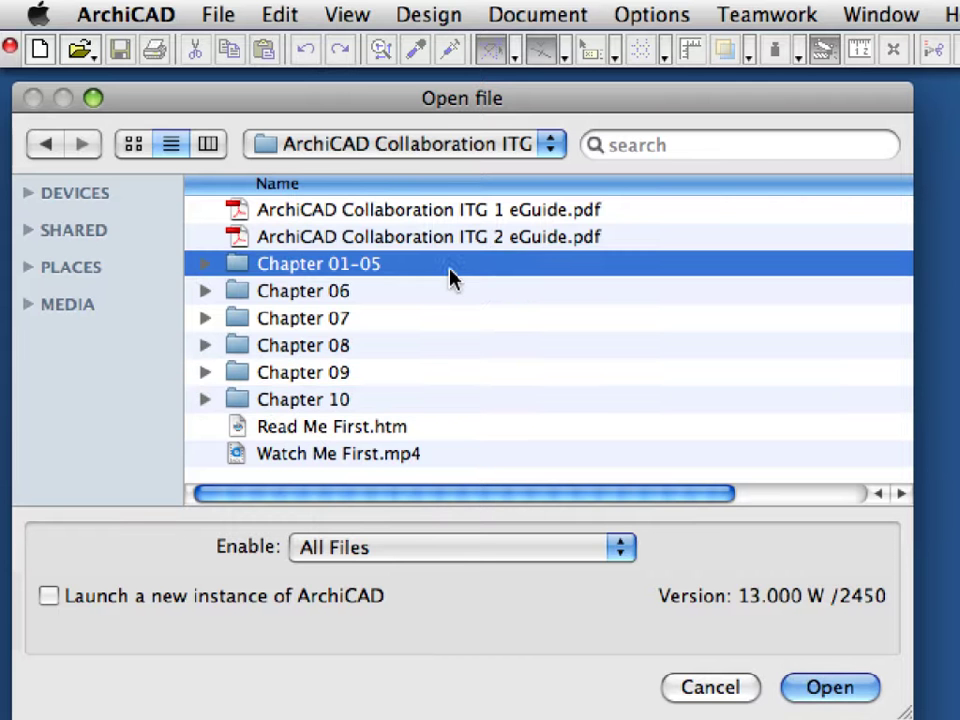
- Expand Chapter 01-05 and inspect COL_01.pln, COL-ITG-Auxiliary-LIB.lcf and COL-ITG-LIB.lcf
{"action": "left_click", "coordinate": [205, 264]}
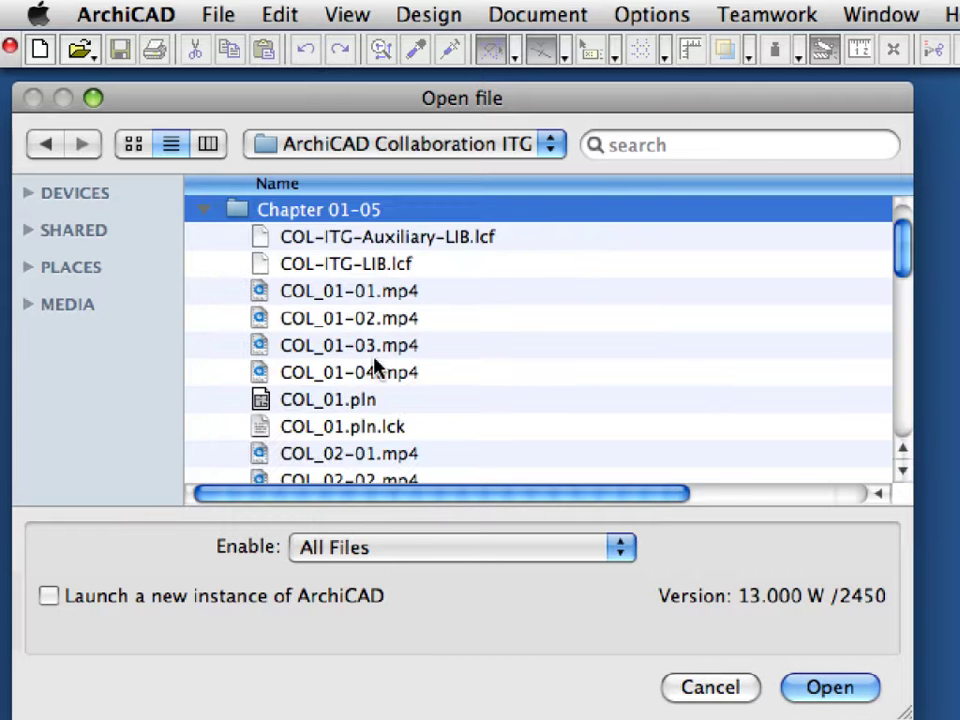
{"action": "left_click", "coordinate": [396, 400]}
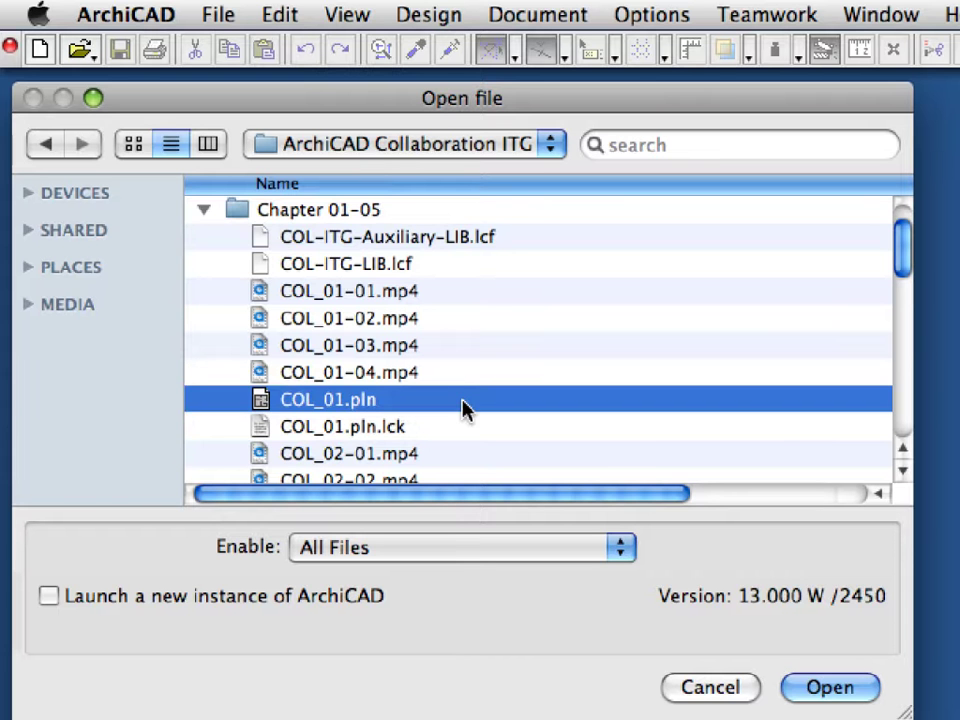
{"action": "left_click", "coordinate": [526, 245]}
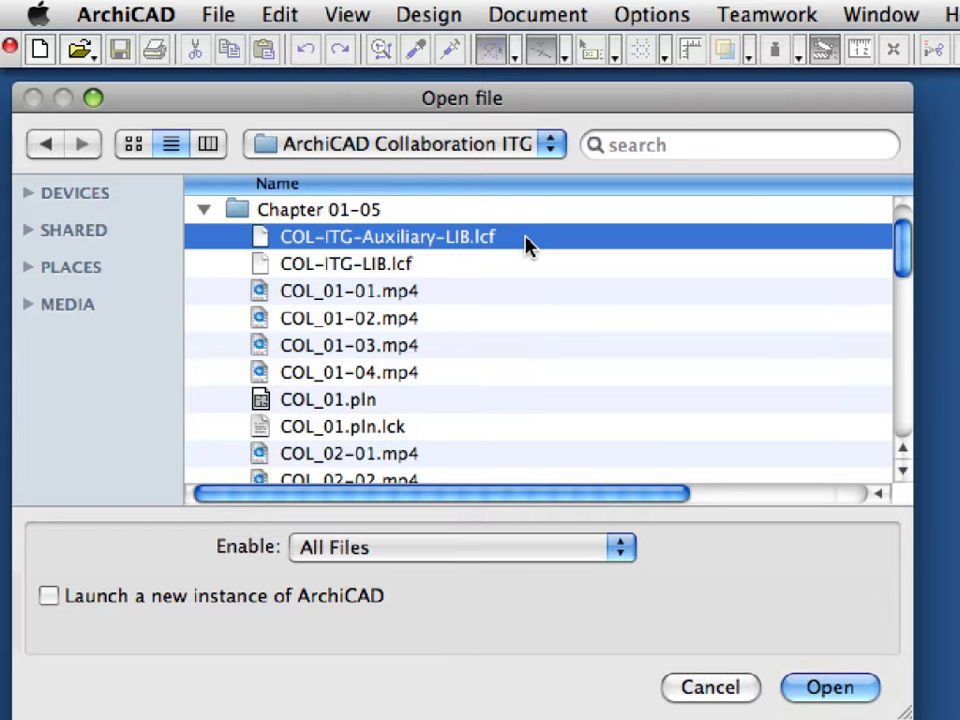
{"action": "left_click", "coordinate": [527, 266]}
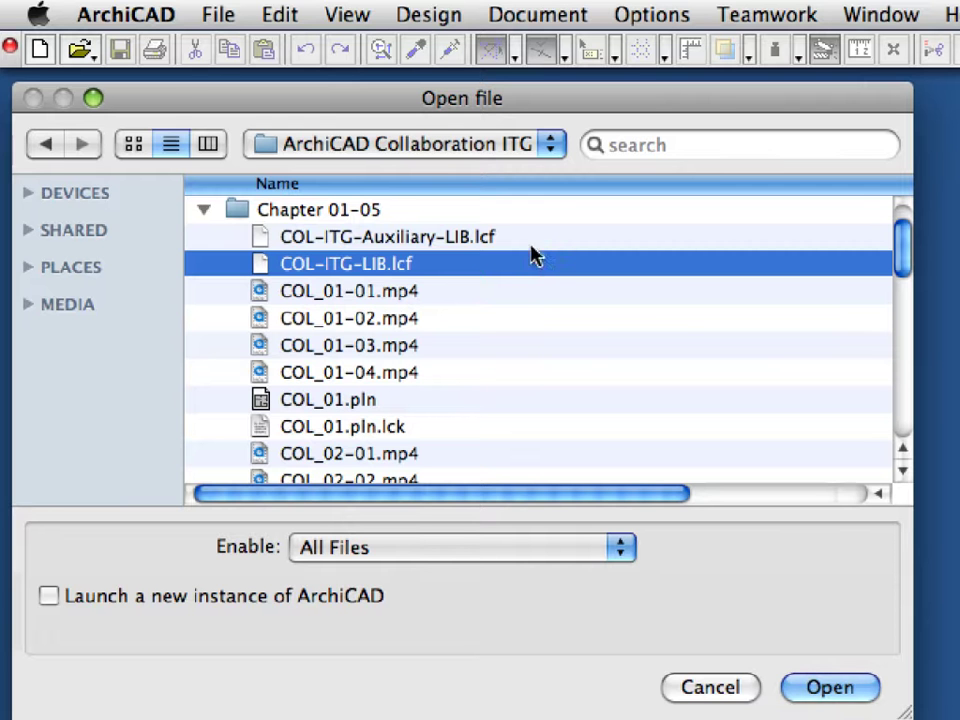
{"action": "left_click", "coordinate": [534, 241]}
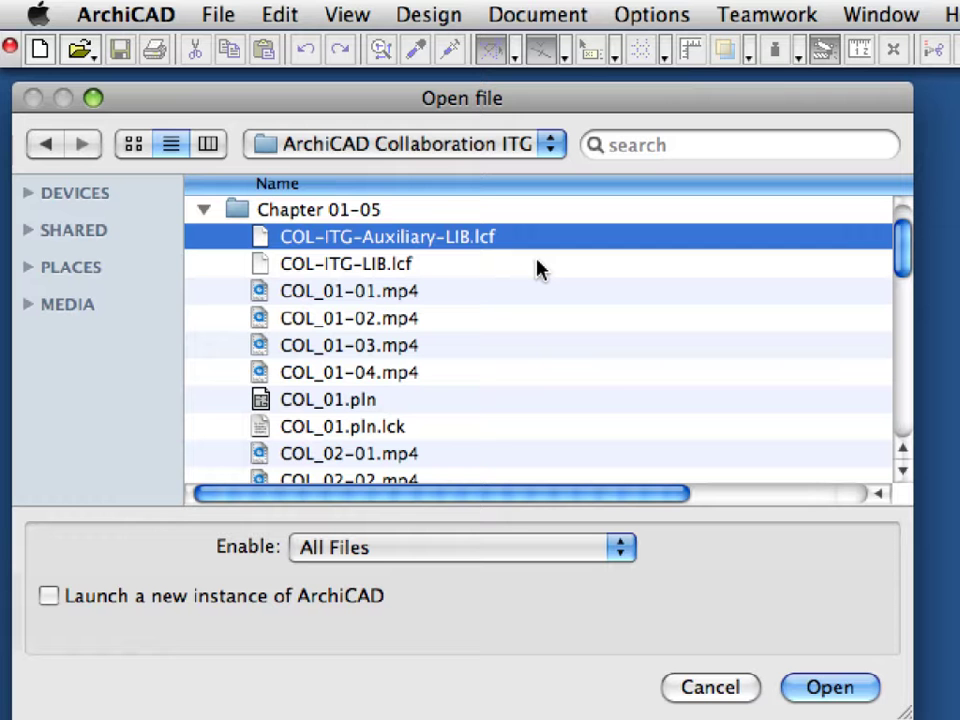
{"action": "left_click", "coordinate": [537, 266]}
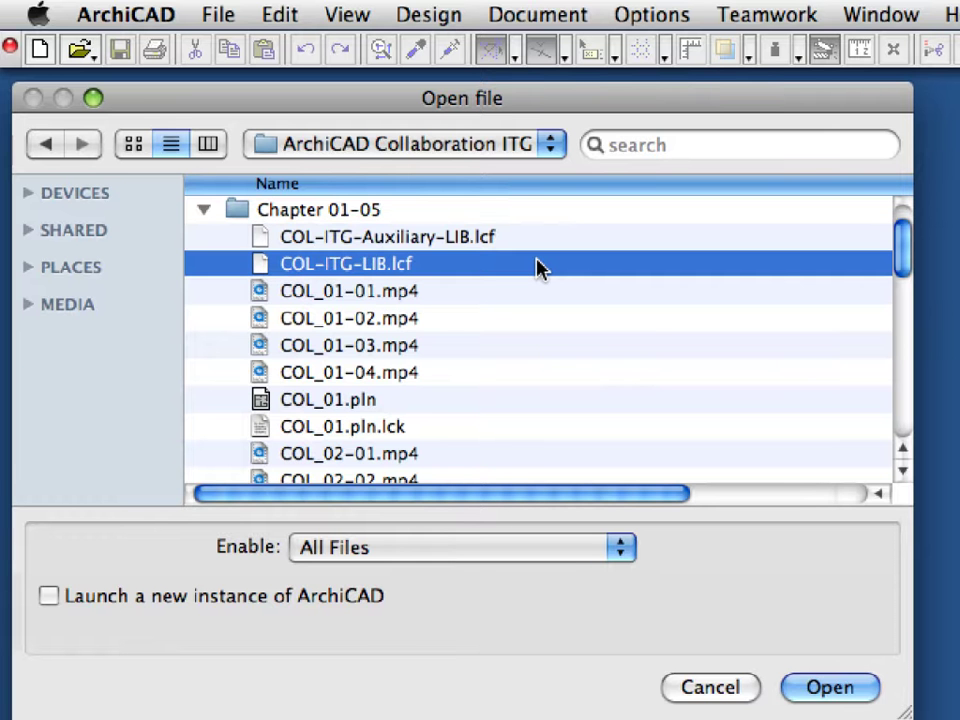
{"action": "scroll", "coordinate": [537, 266], "scroll_direction": "down", "scroll_amount": 3}
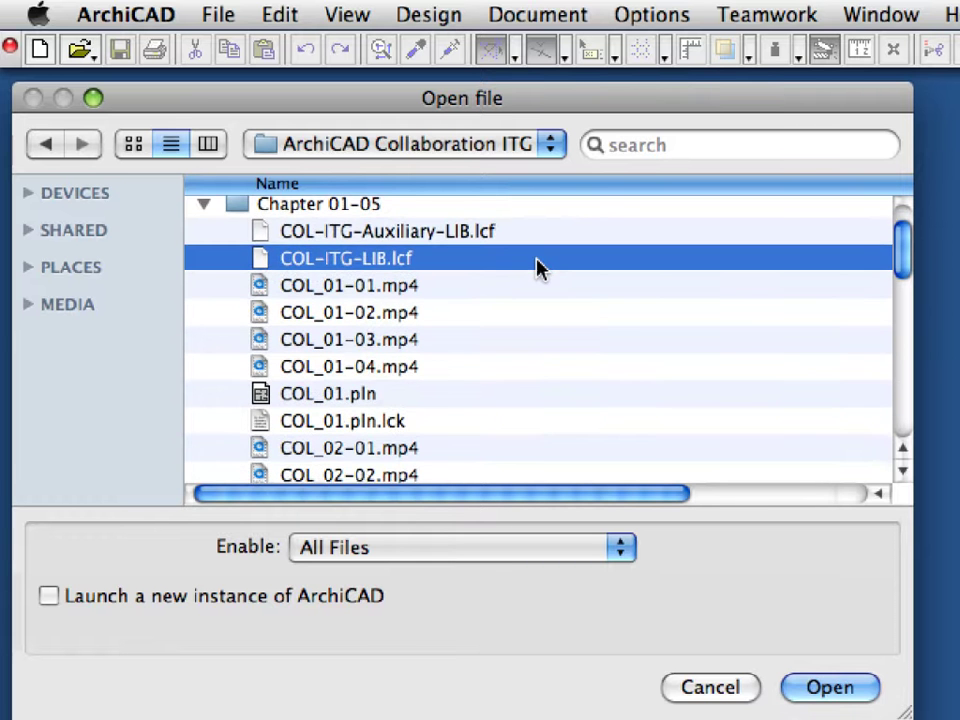
{"action": "scroll", "coordinate": [537, 268], "scroll_direction": "down", "scroll_amount": 4}
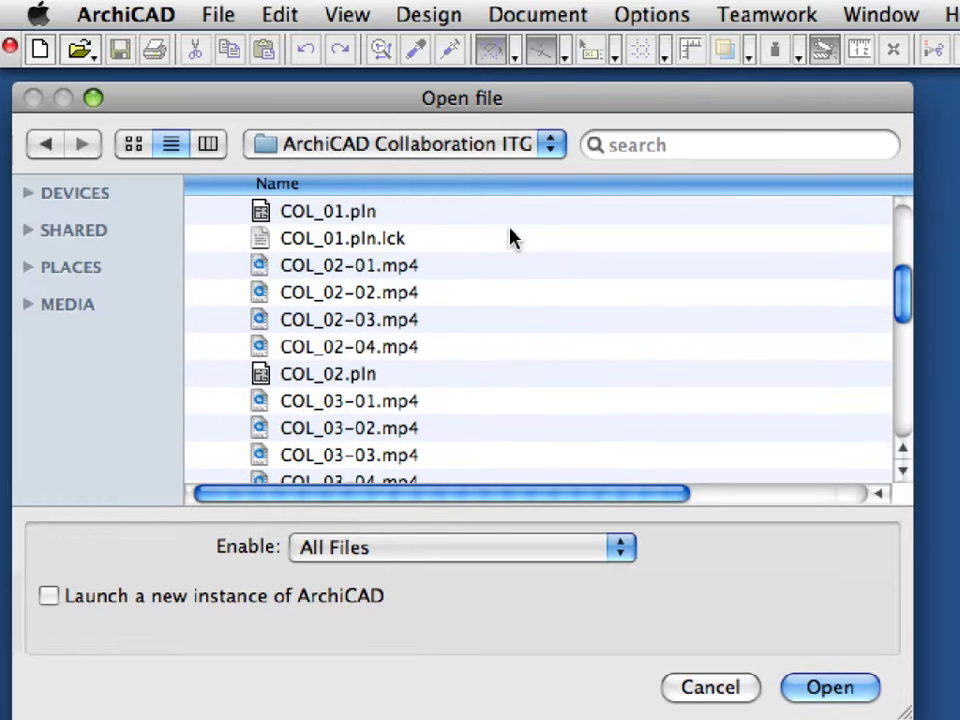
- Compare COL_01.pln with COL_02.pln, then open COL_01.pln
{"action": "left_click", "coordinate": [507, 218]}
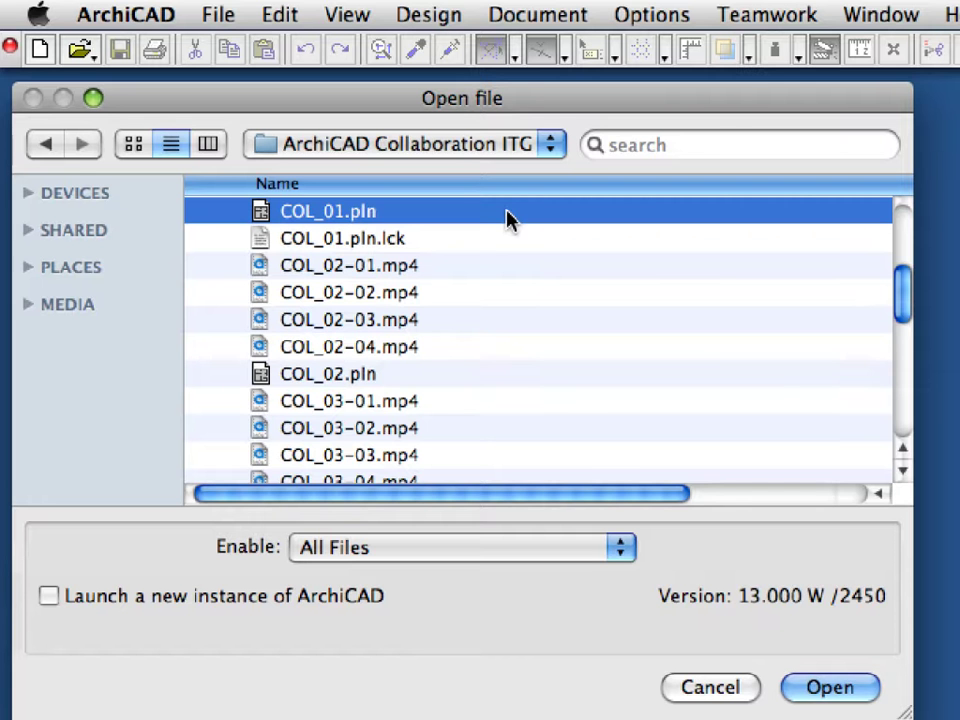
{"action": "left_click", "coordinate": [520, 375]}
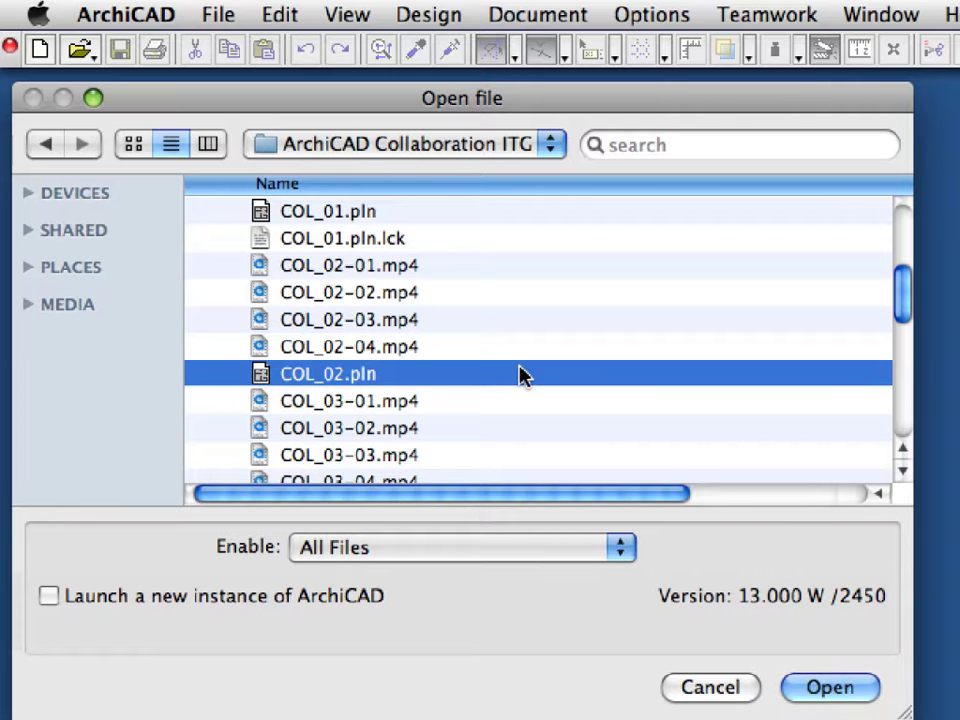
{"action": "left_click", "coordinate": [540, 212]}
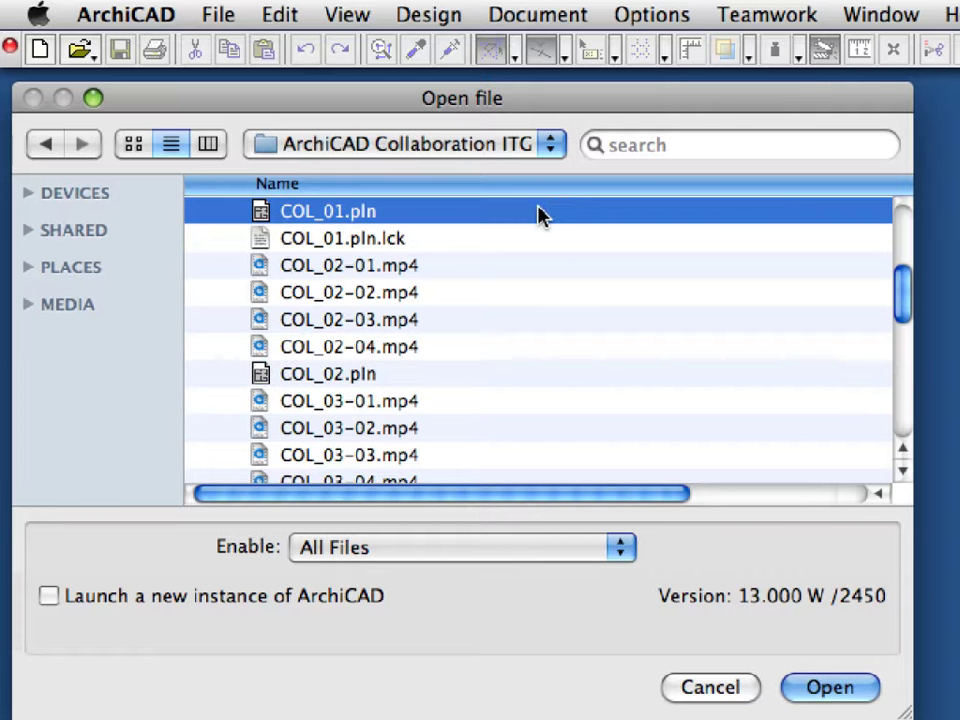
{"action": "scroll", "coordinate": [540, 217], "scroll_direction": "up", "scroll_amount": 3}
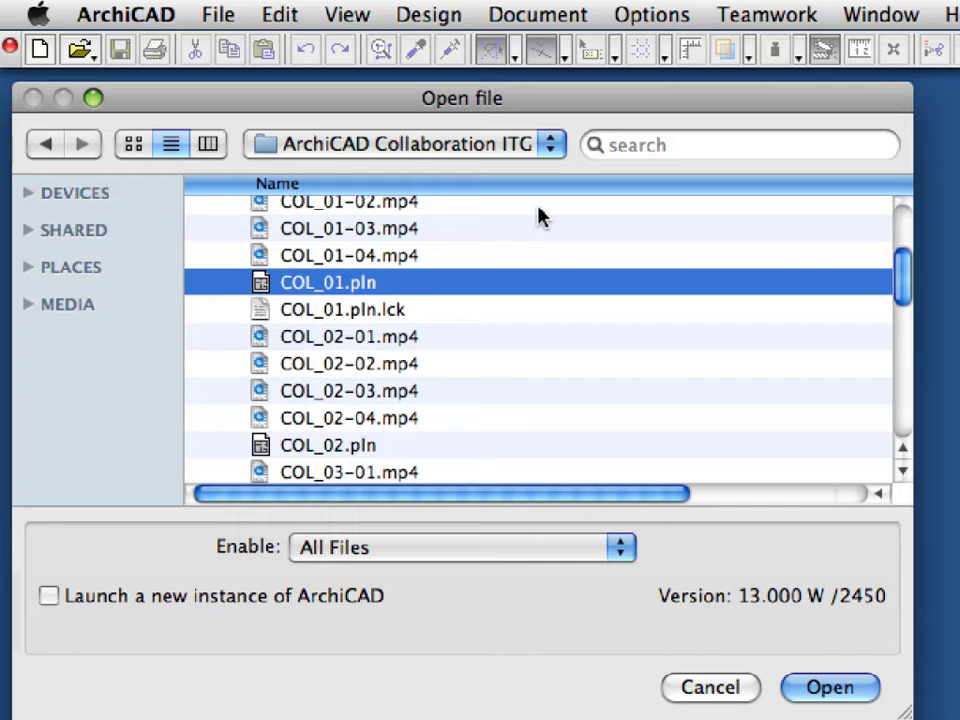
{"action": "scroll", "coordinate": [540, 217], "scroll_direction": "up", "scroll_amount": 4}
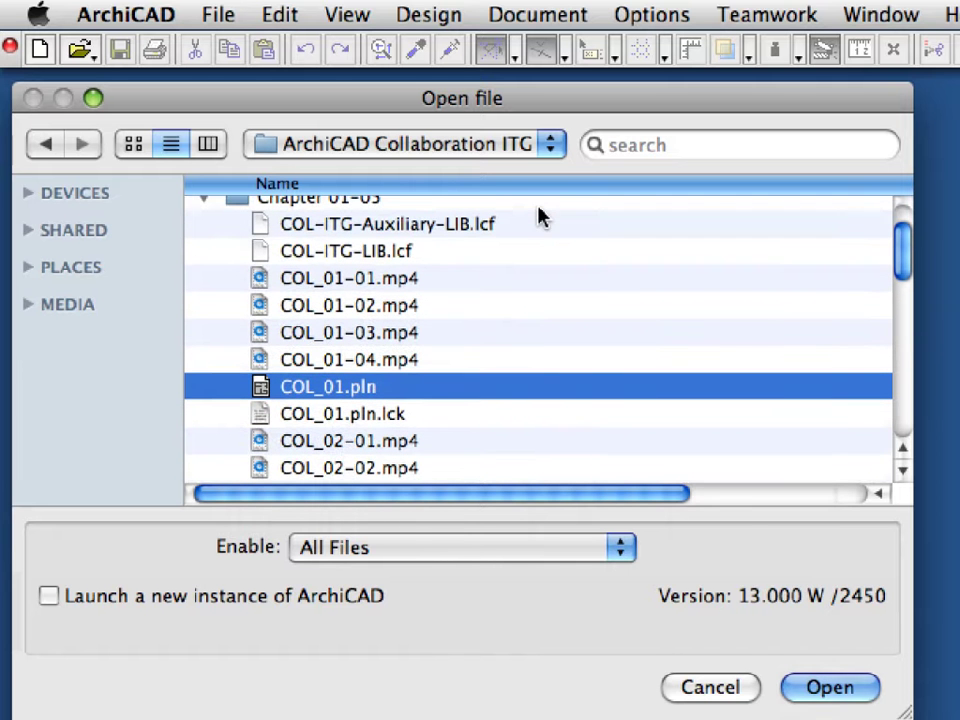
{"action": "scroll", "coordinate": [540, 217], "scroll_direction": "up", "scroll_amount": 1}
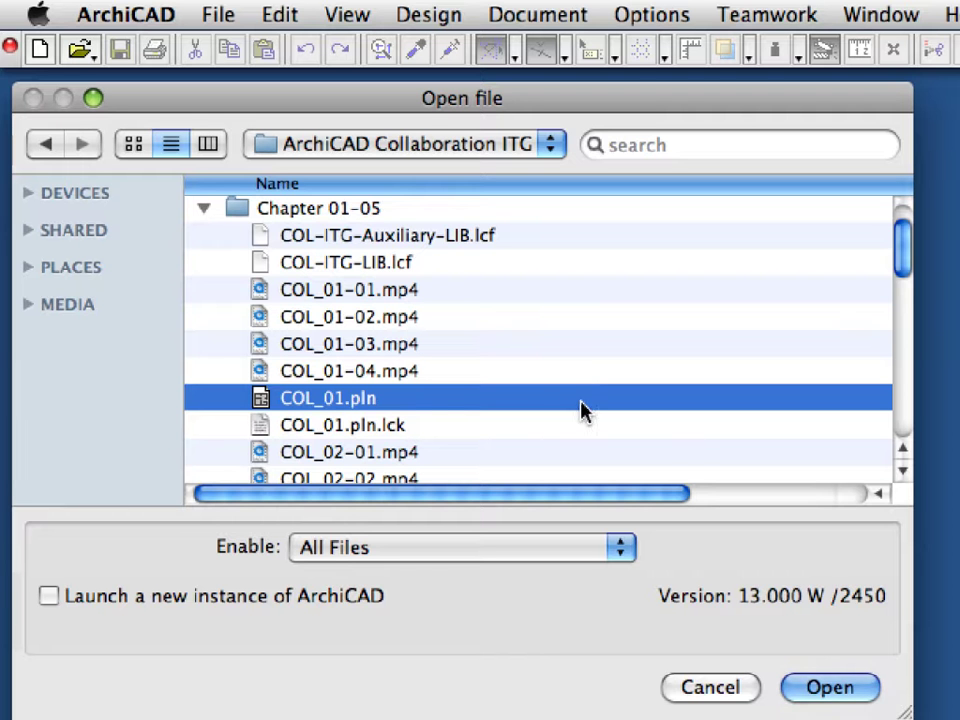
{"action": "left_click", "coordinate": [872, 688]}
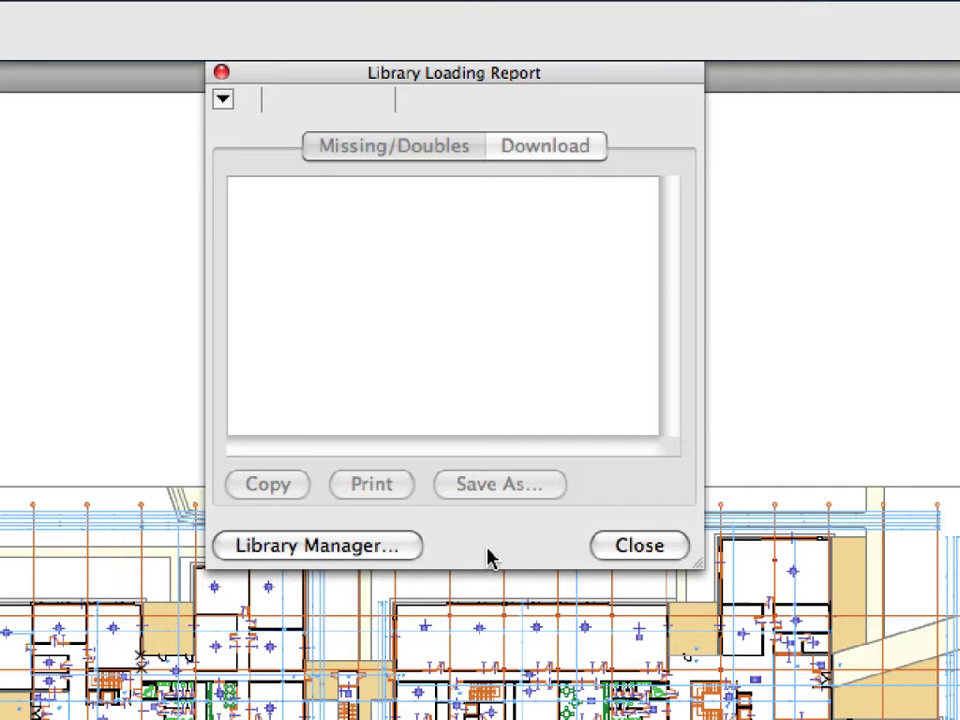
- Open the Library Manager from the Library Loading Report to review the project's libraries
{"action": "left_click", "coordinate": [411, 553]}
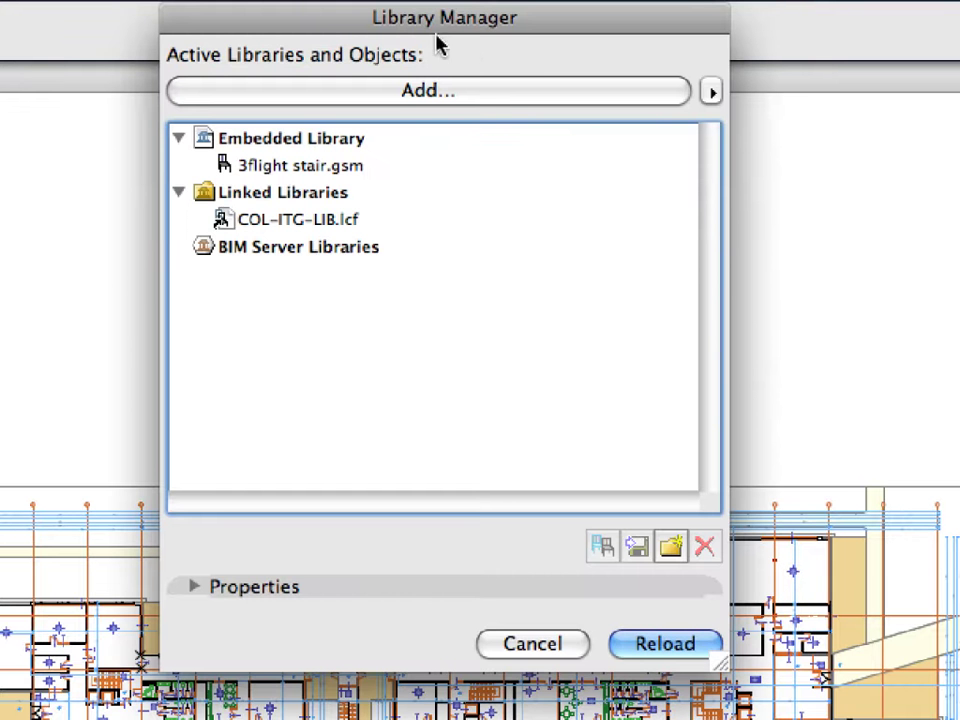
- Link COL-ITG-LIB.lcf from Chapter 01-05 as a library and reload the libraries
{"action": "left_click", "coordinate": [587, 103]}
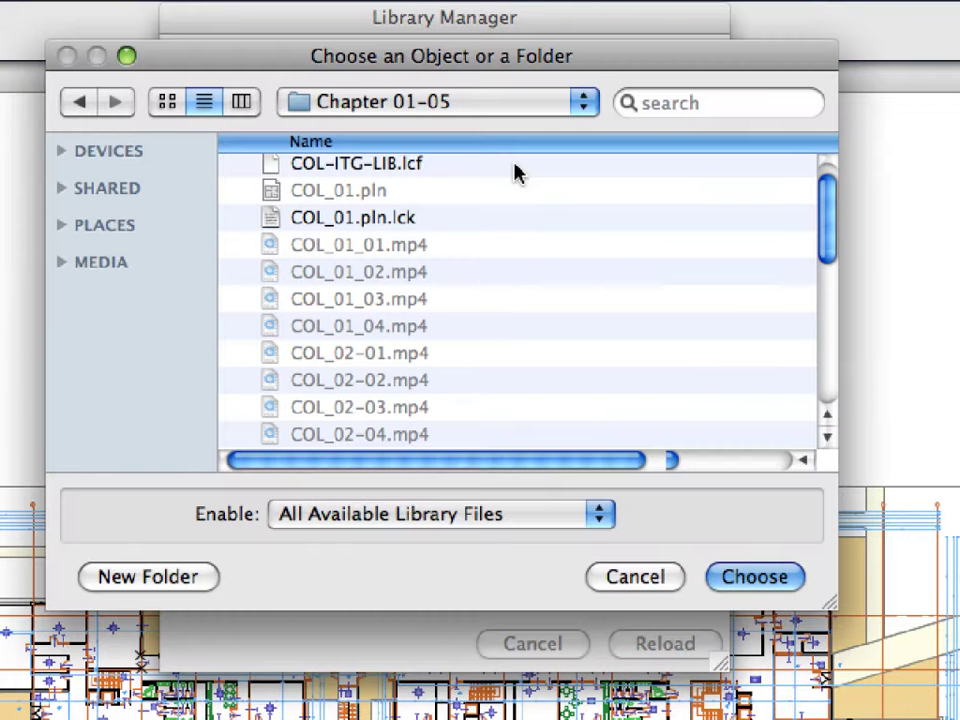
{"action": "left_click", "coordinate": [514, 170]}
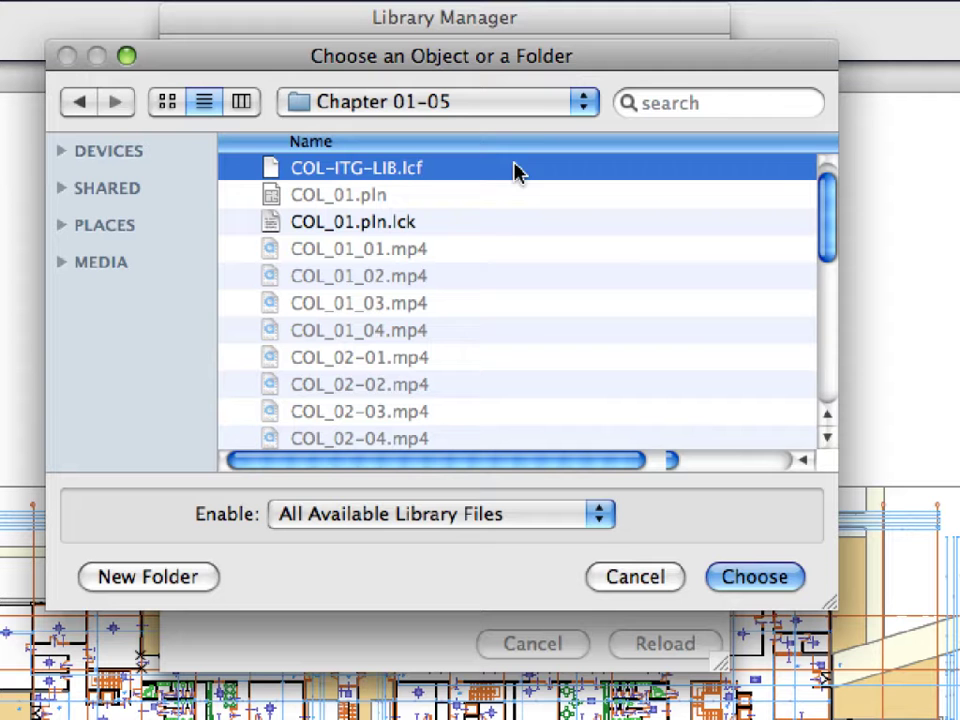
{"action": "left_click", "coordinate": [797, 578]}
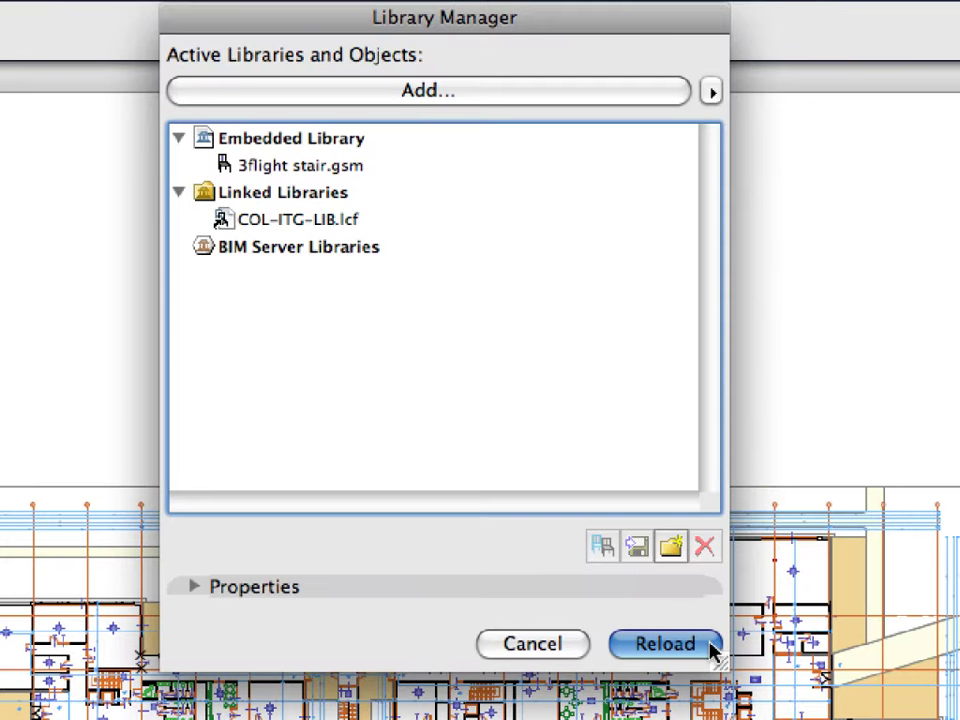
{"action": "left_click", "coordinate": [711, 647]}
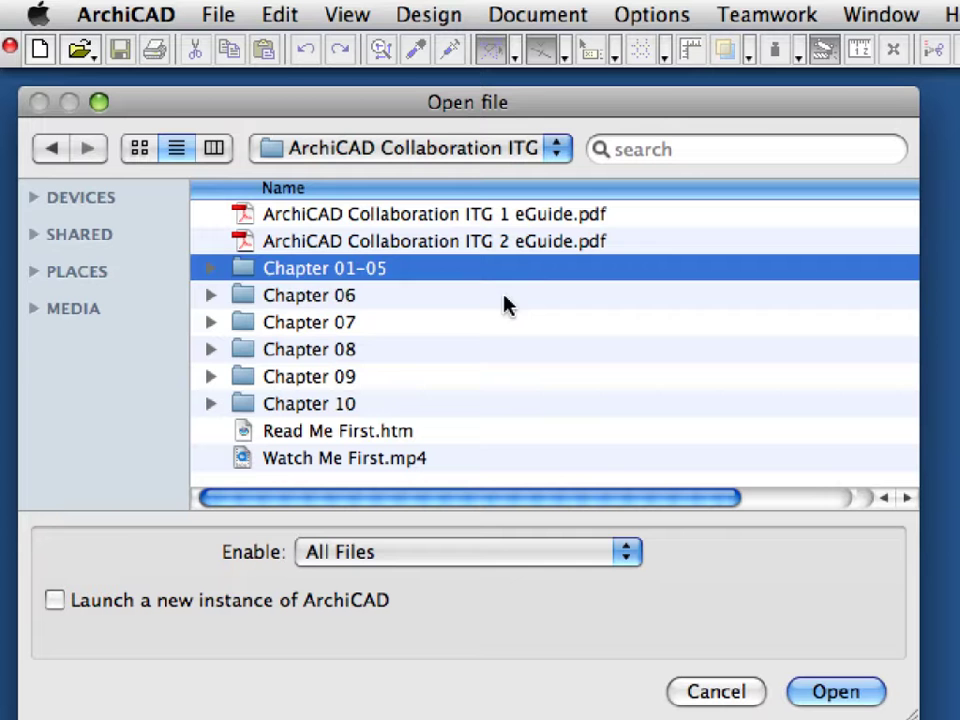
{"action": "left_click", "coordinate": [503, 300]}
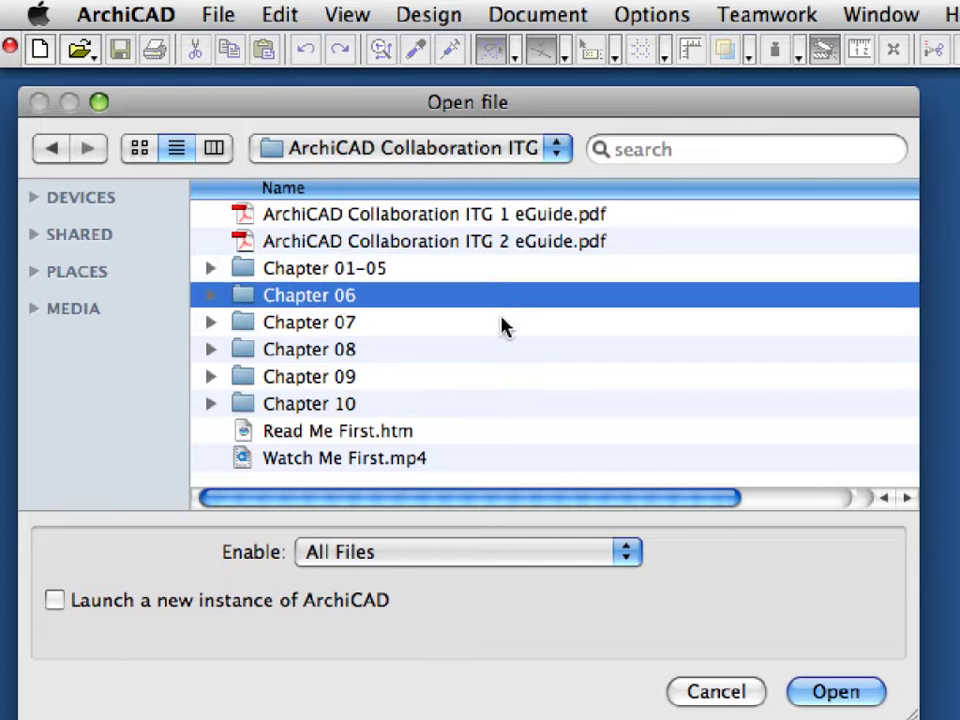
{"action": "left_click", "coordinate": [500, 328]}
{"action": "left_click", "coordinate": [497, 352]}
{"action": "left_click", "coordinate": [495, 382]}
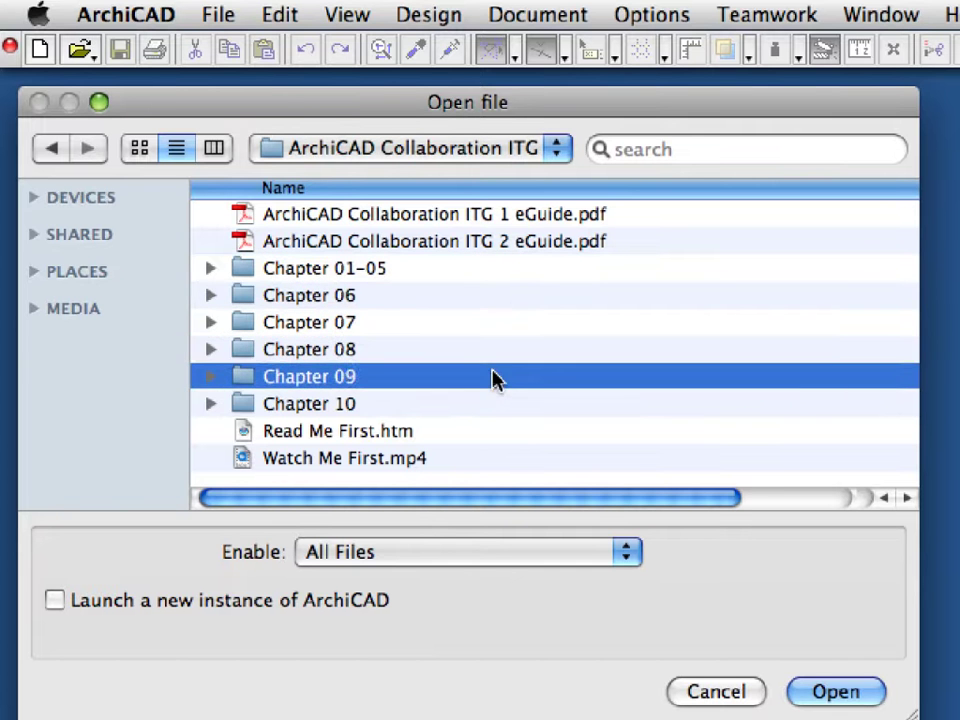
{"action": "left_click", "coordinate": [495, 404]}
{"action": "left_click", "coordinate": [223, 352]}
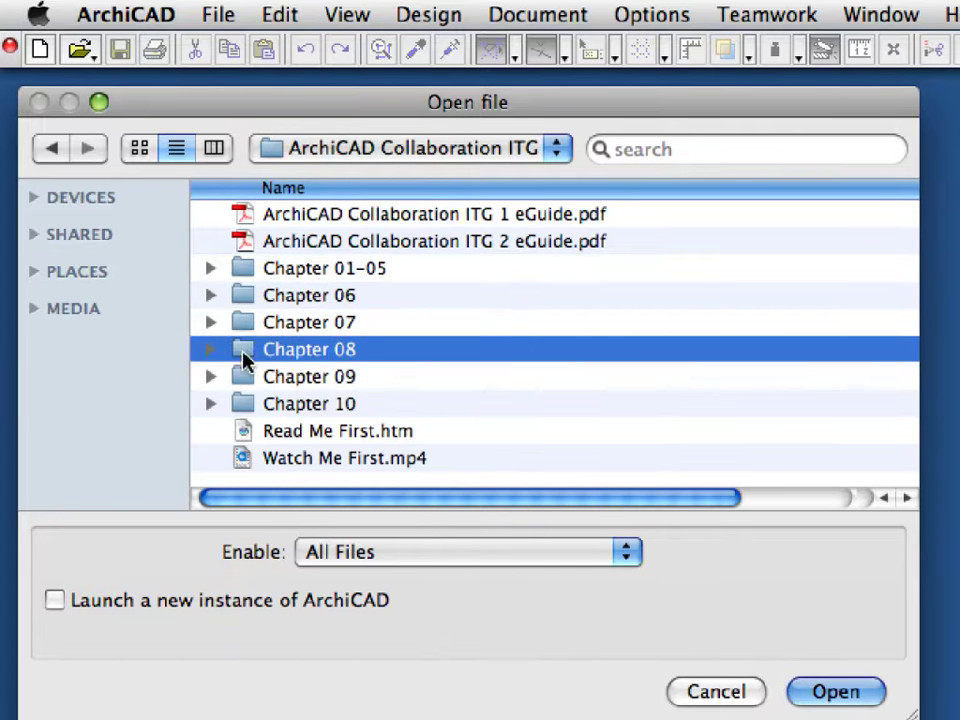
{"action": "left_click", "coordinate": [209, 350]}
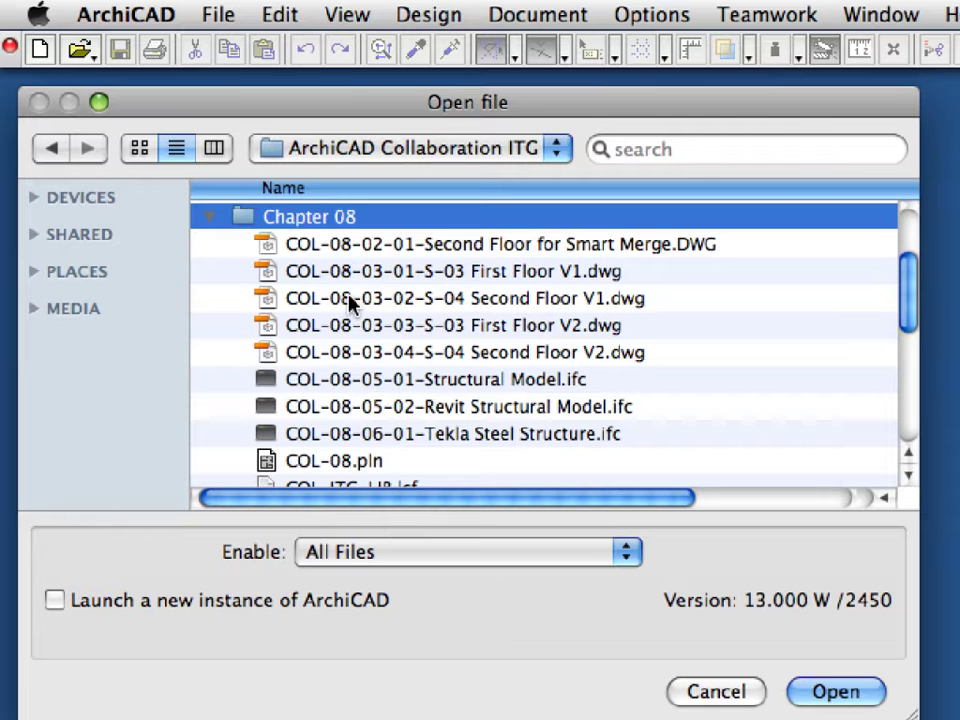
{"action": "left_click", "coordinate": [410, 462]}
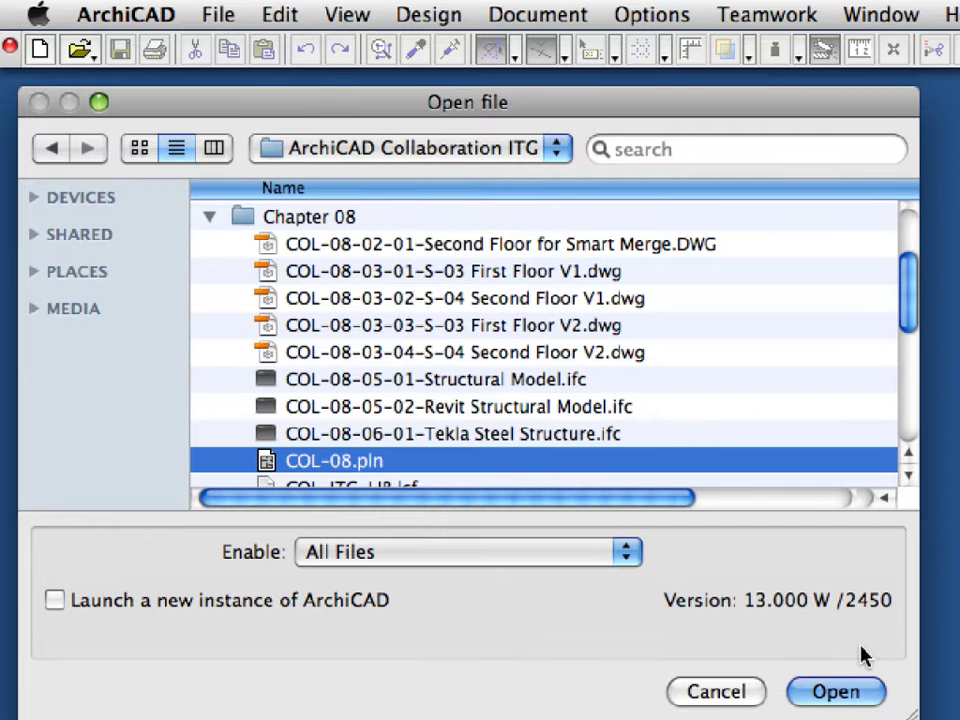
{"action": "left_click", "coordinate": [874, 699]}
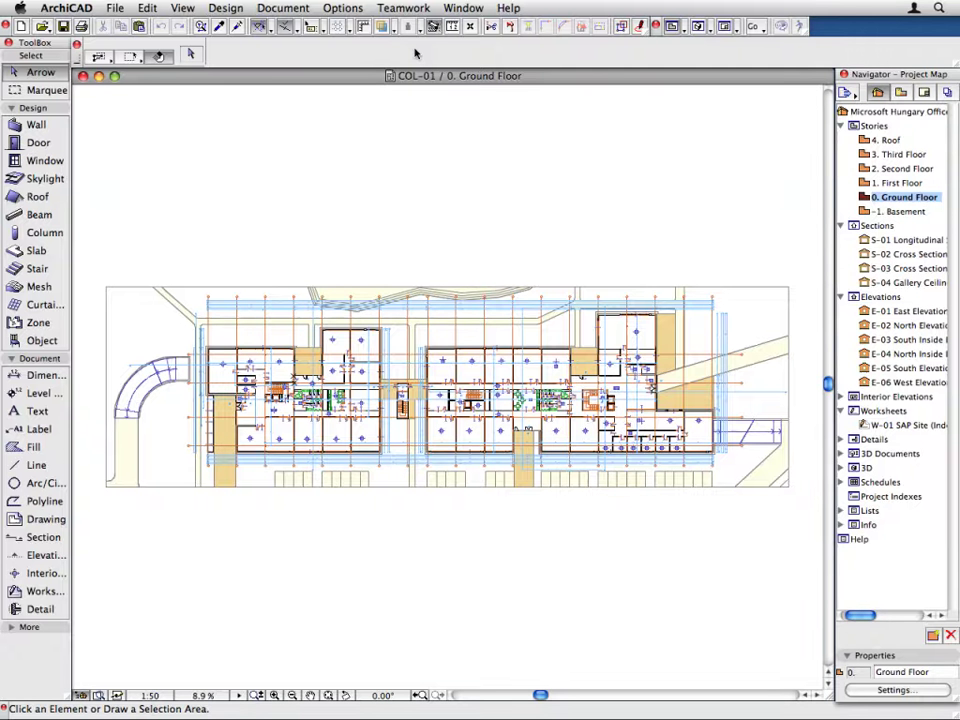
- Open the Help menu to find the ArchiCAD Movie Player entry
{"action": "left_click", "coordinate": [510, 8]}
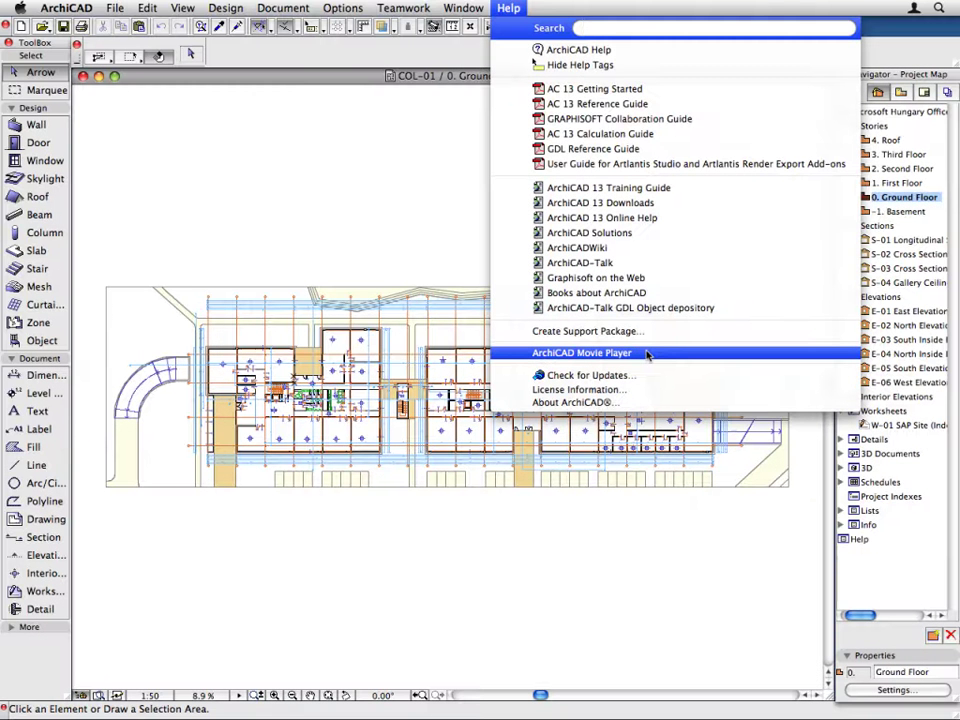
- Launch the ArchiCAD Movie Player, move it to the top of the screen and enlarge it
{"action": "left_click", "coordinate": [648, 354]}
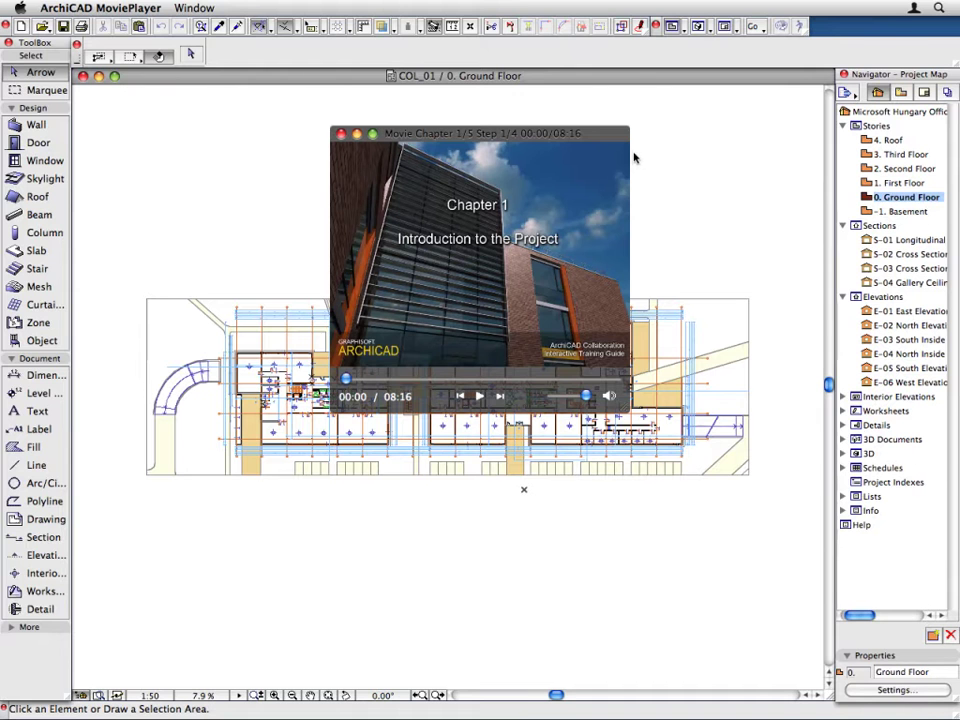
{"action": "left_click_drag", "start_coordinate": [441, 135], "coordinate": [562, 107]}
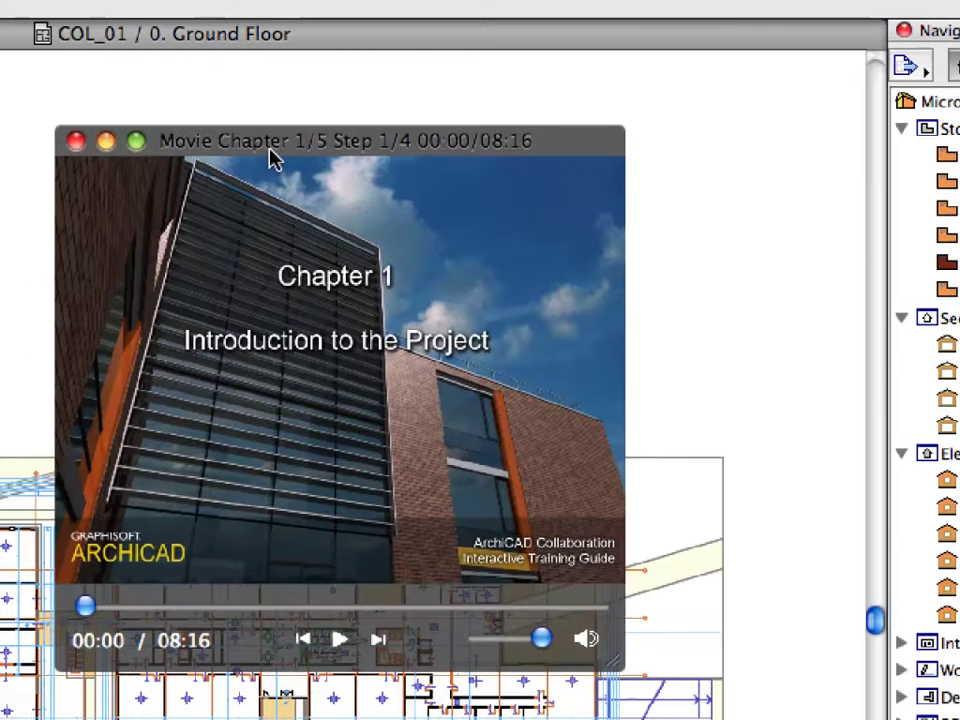
{"action": "left_click_drag", "start_coordinate": [366, 93], "coordinate": [362, 43]}
{"action": "left_click_drag", "start_coordinate": [713, 563], "coordinate": [882, 690]}
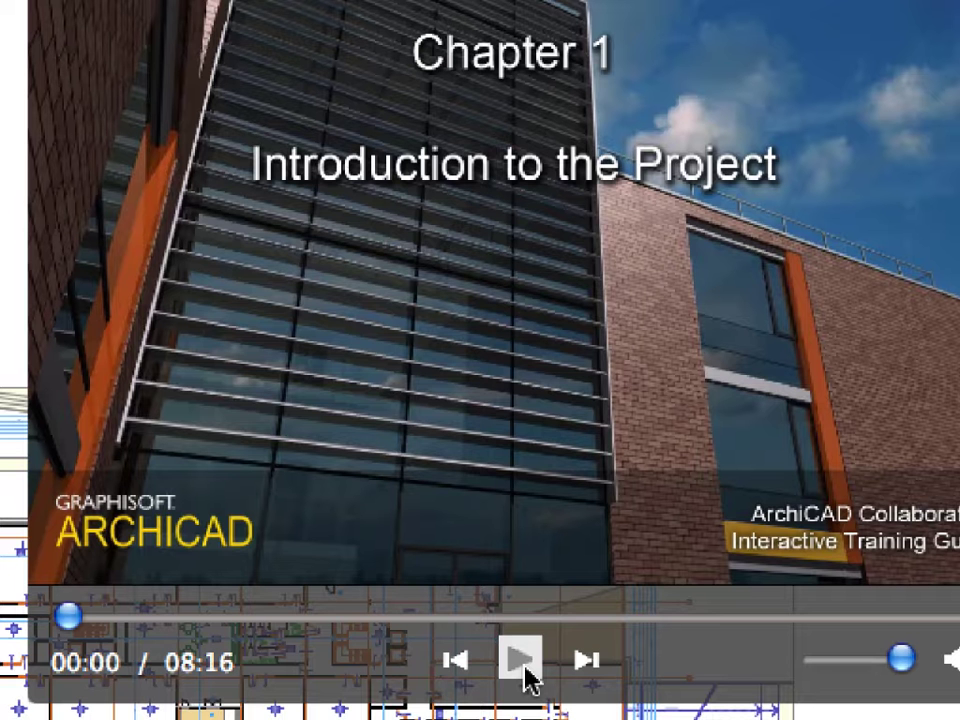
- Play the Chapter 1 introduction video, pausing and resuming it with Space, then pause it again
{"action": "left_click", "coordinate": [520, 662]}
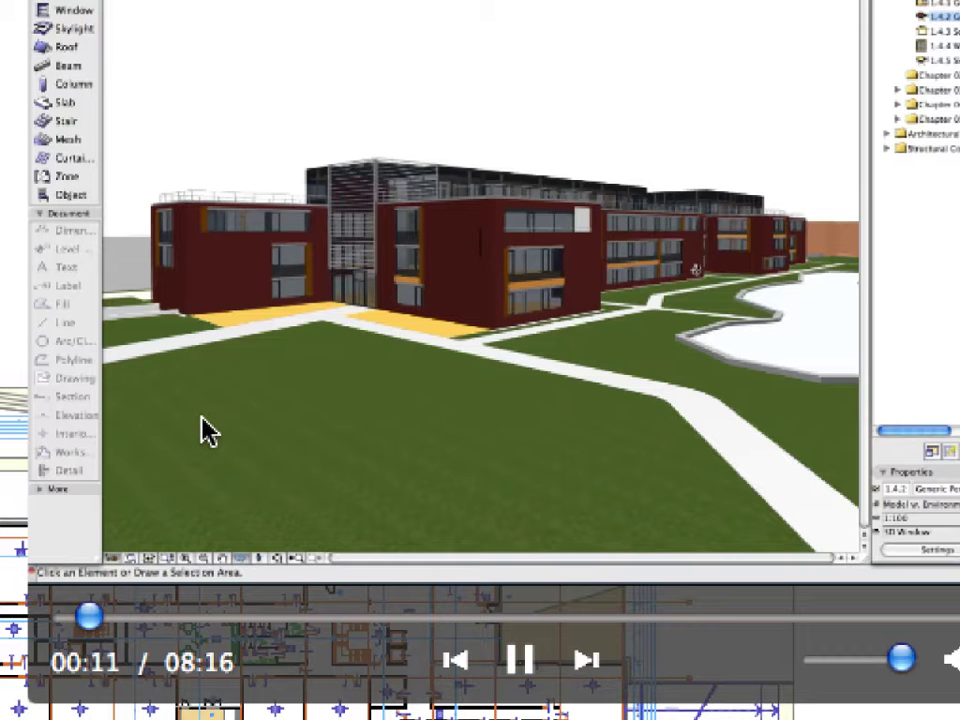
{"action": "key", "text": "space"}
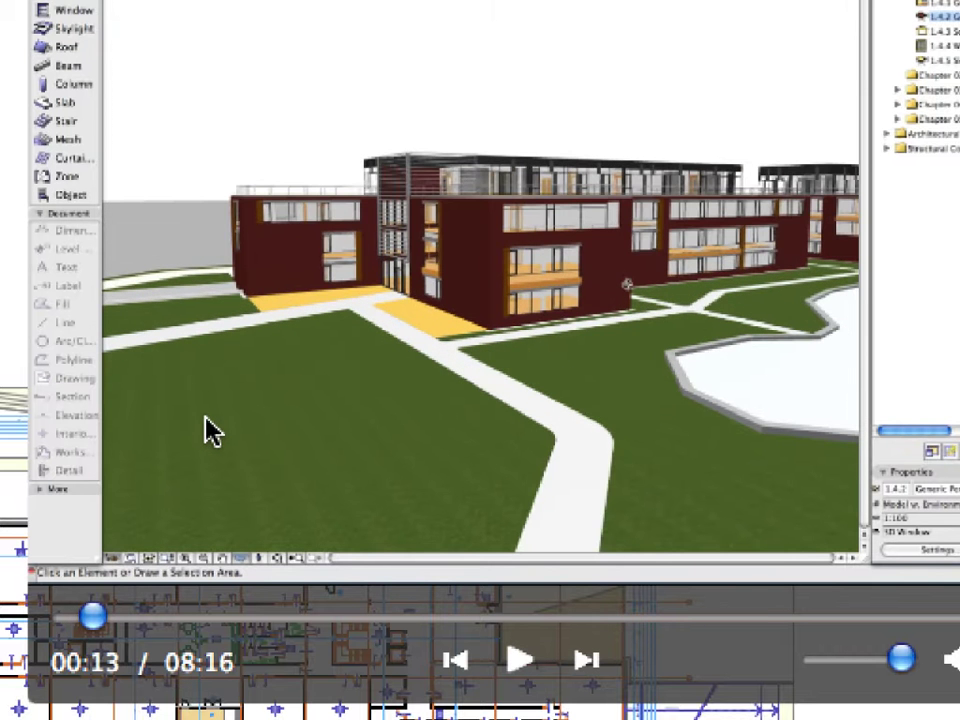
{"action": "key", "text": "space"}
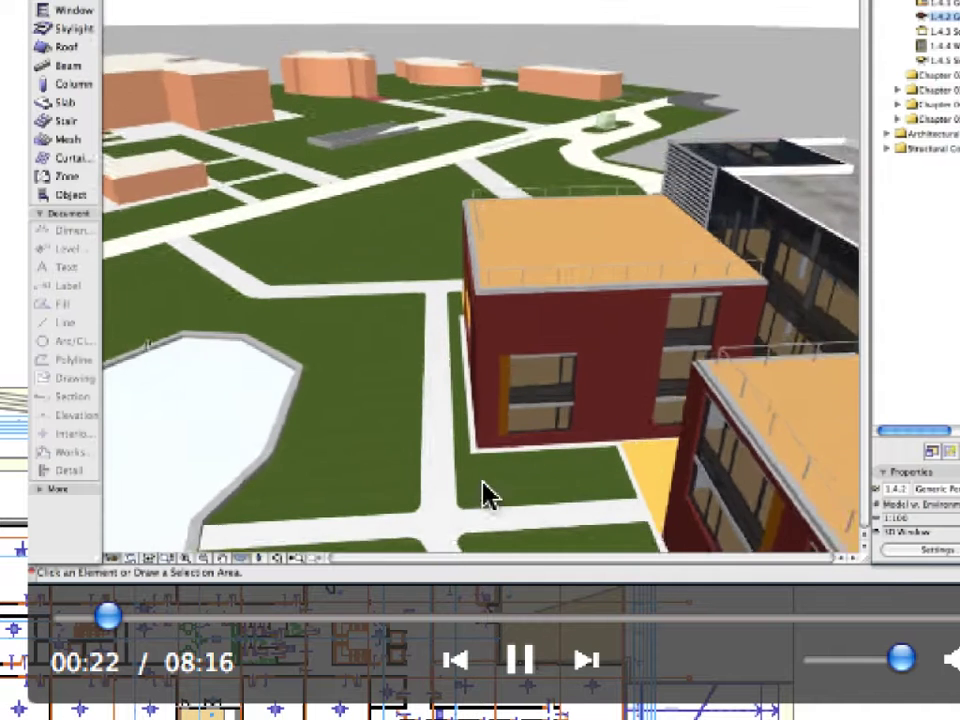
{"action": "left_click", "coordinate": [455, 420]}
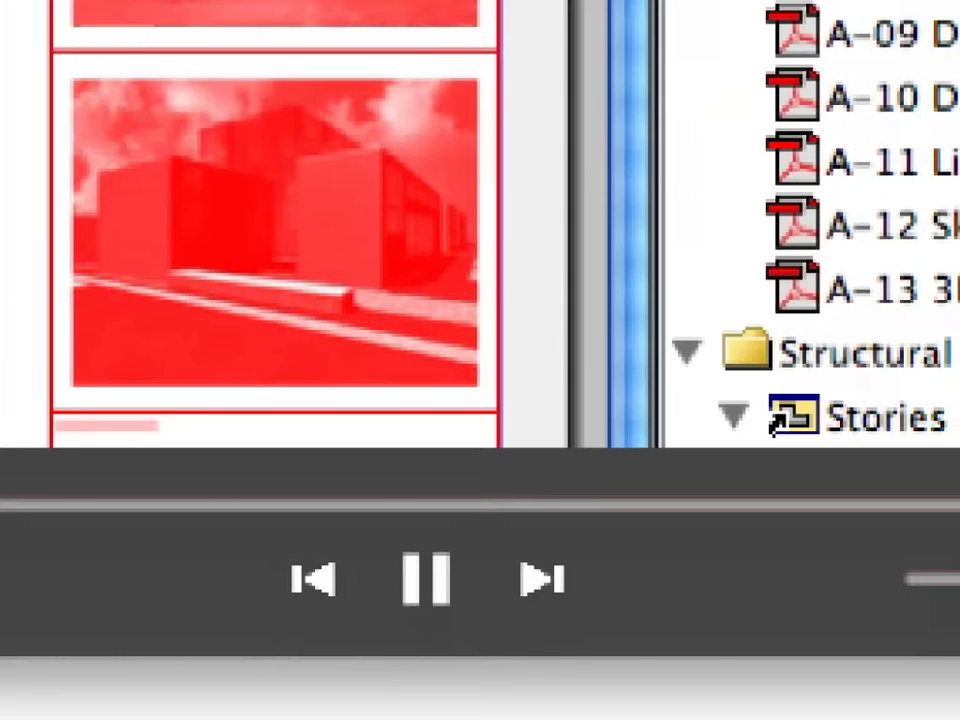
- Skip ahead twice through Chapter 1's steps toward the next movie
{"action": "left_click", "coordinate": [540, 652]}
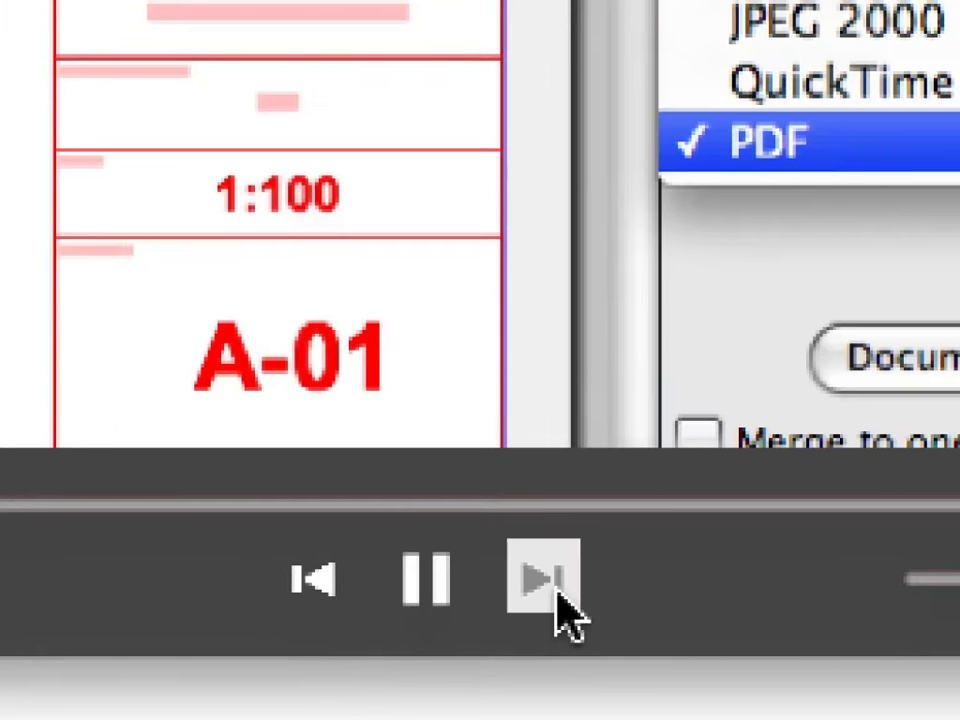
{"action": "left_click", "coordinate": [540, 580]}
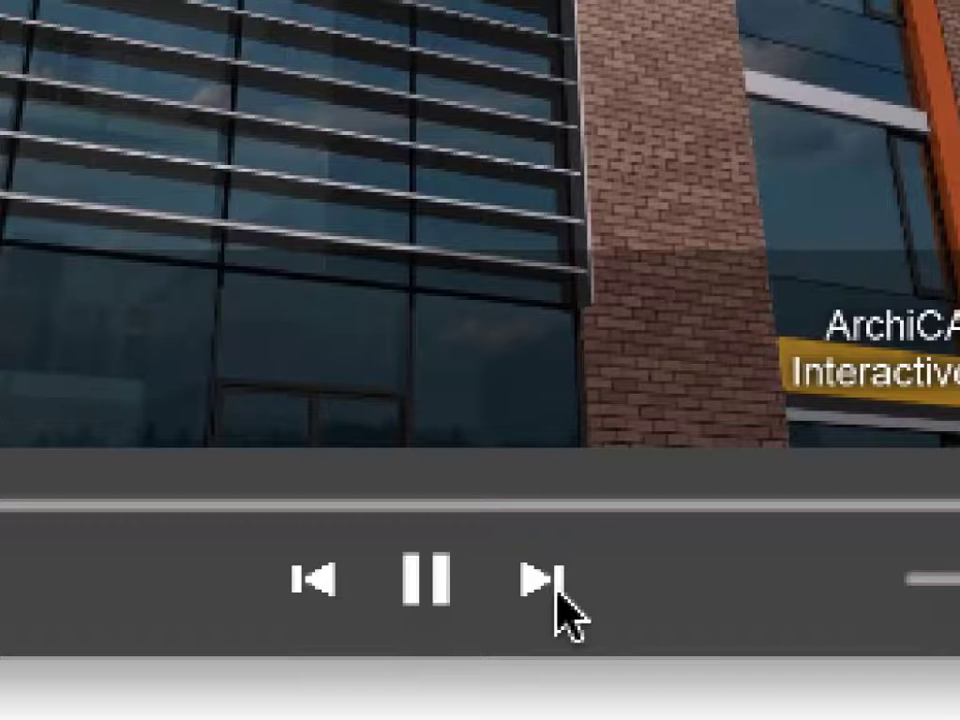